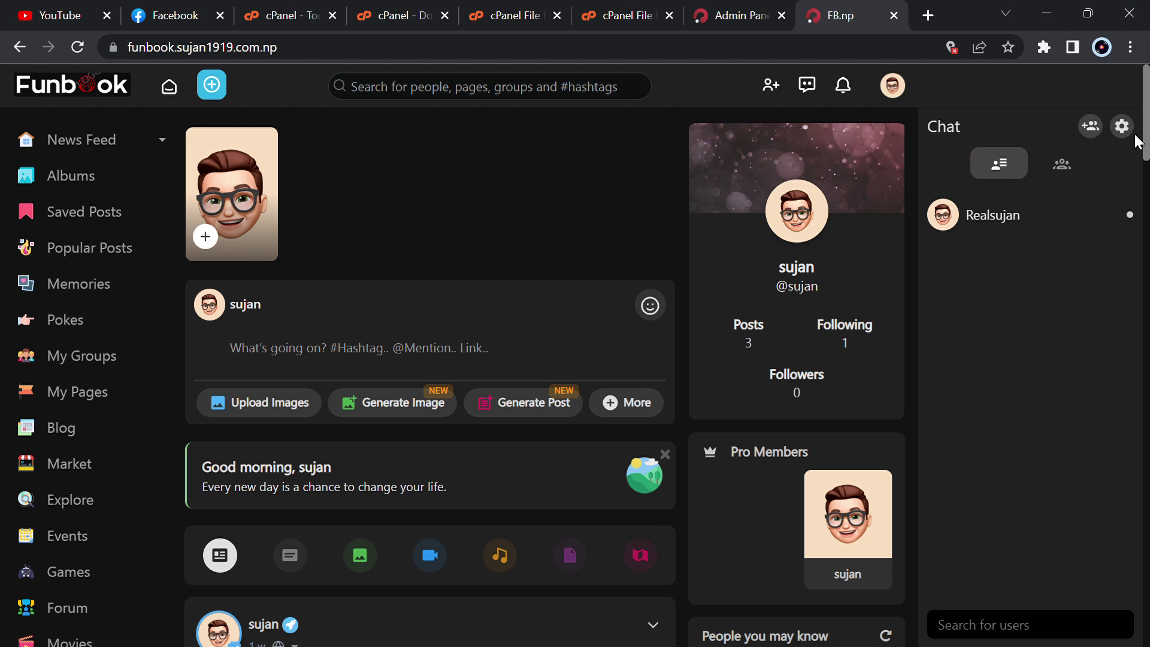
- Scroll the Funbook news feed down and back up
scroll(575, 353, "down", 1)
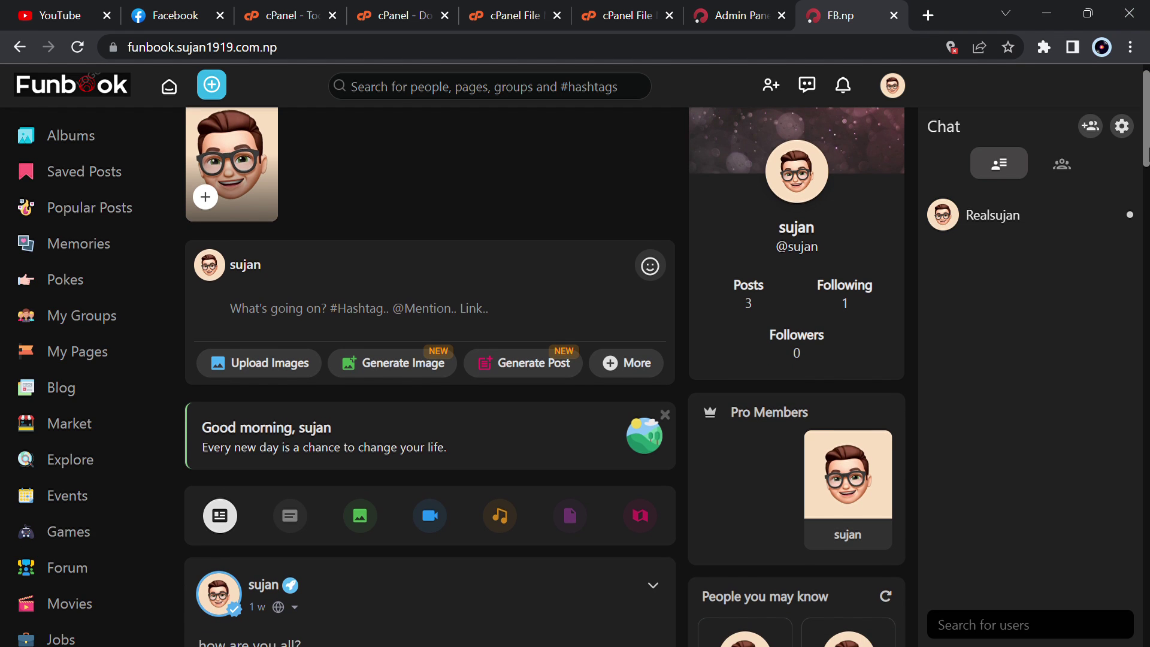
scroll(575, 354, "up", 1)
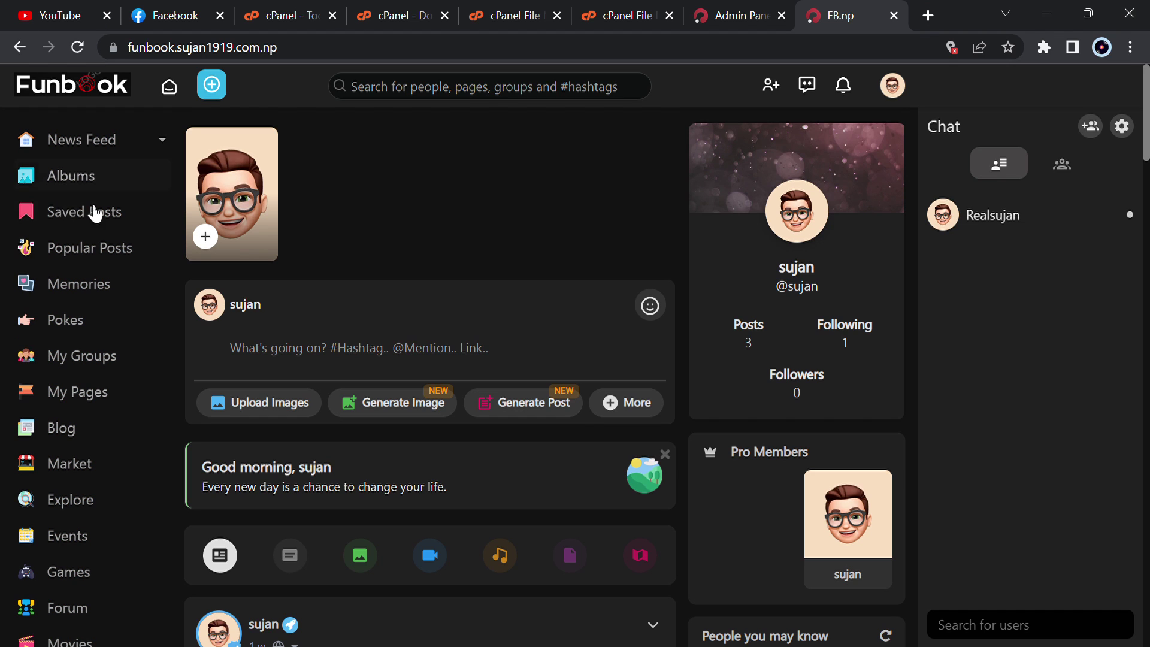
- Post a 'hello' status with the multivendor image attached
left_click(219, 235)
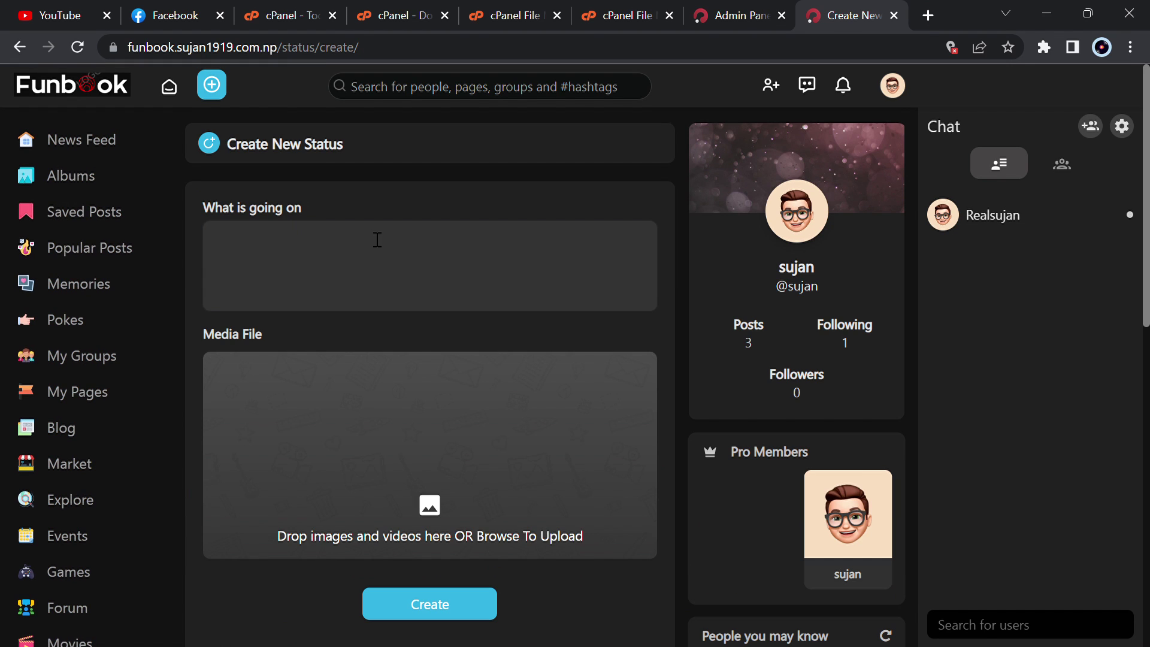
left_click(431, 611)
left_click(272, 237)
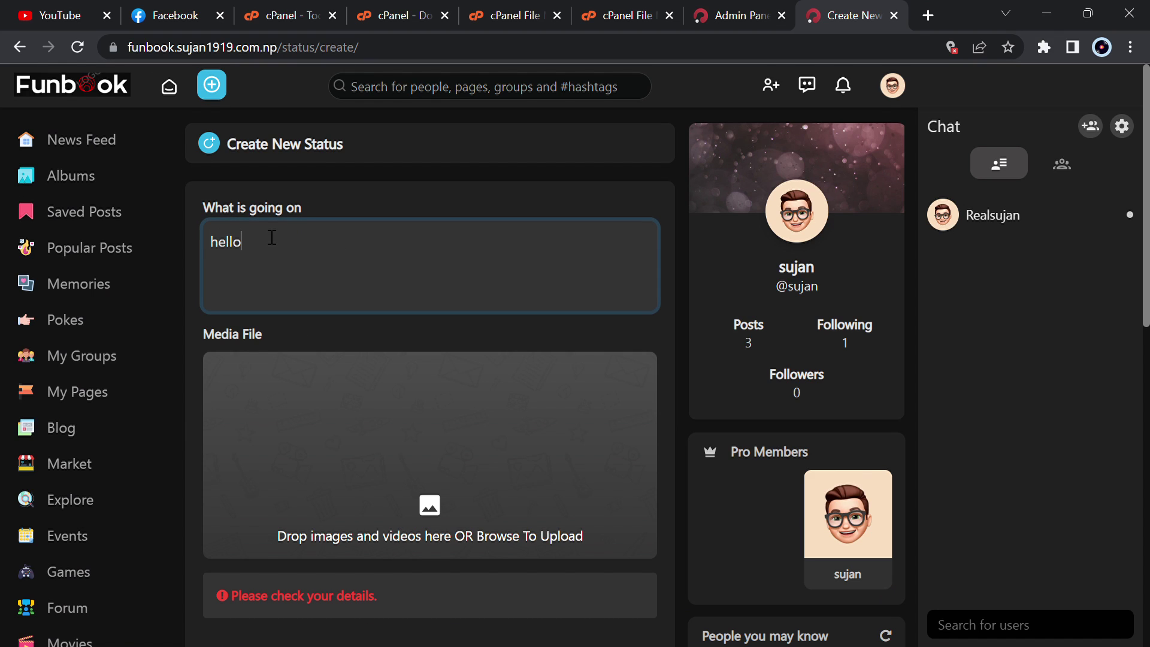
left_click(431, 535)
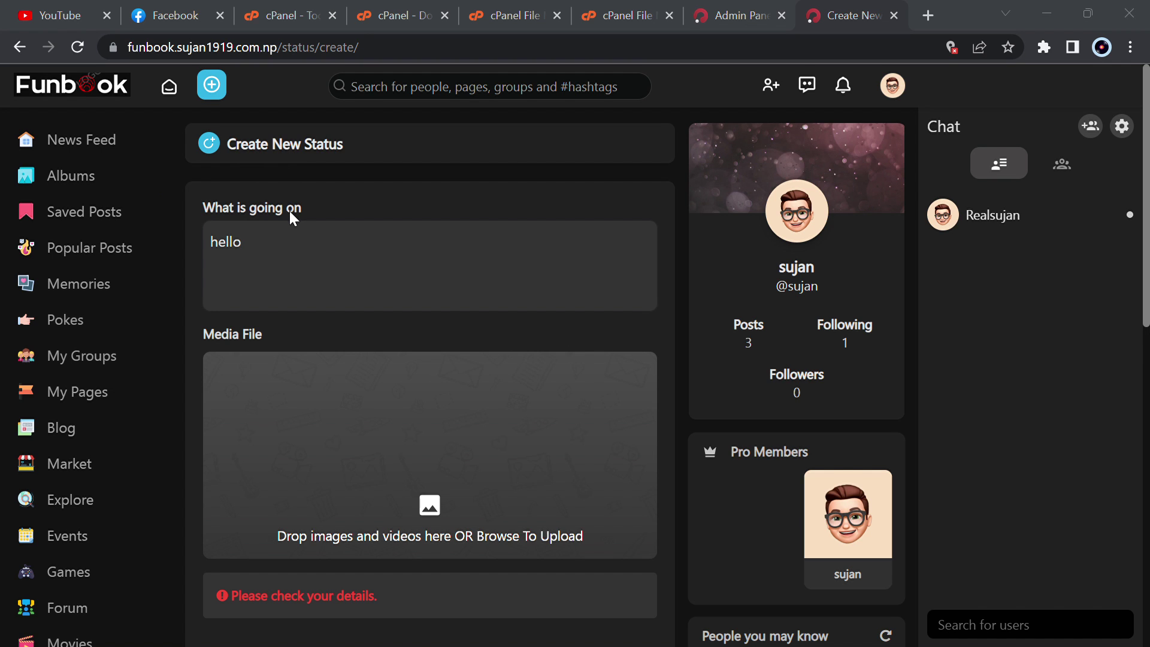
scroll(521, 498, "down", 5)
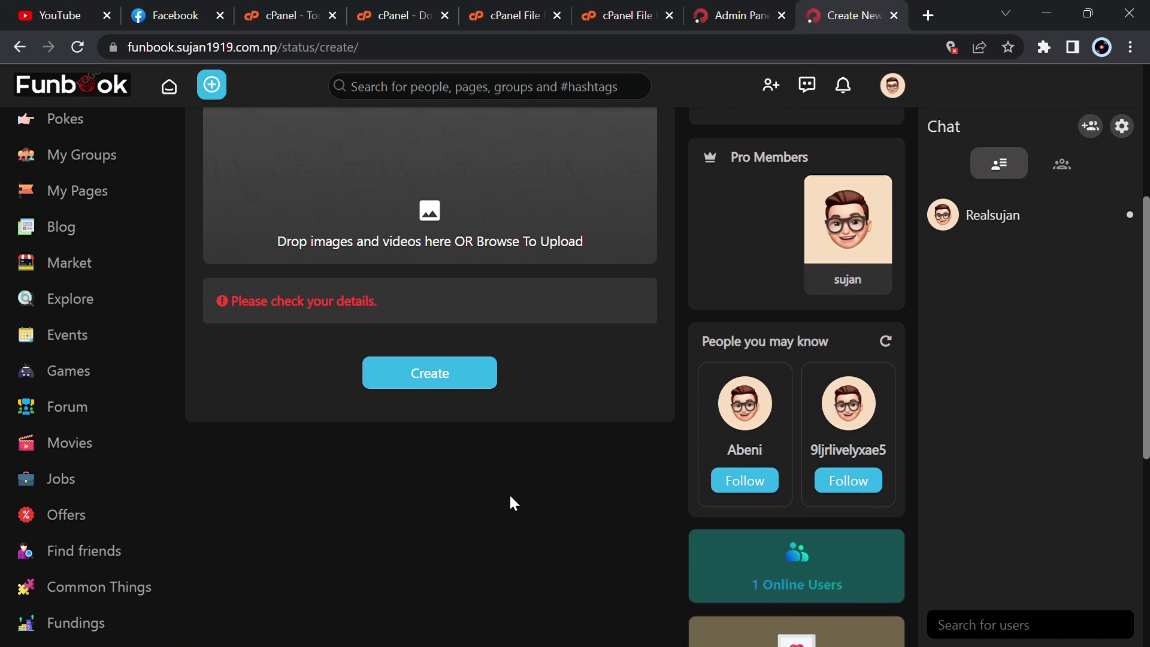
left_click(444, 384)
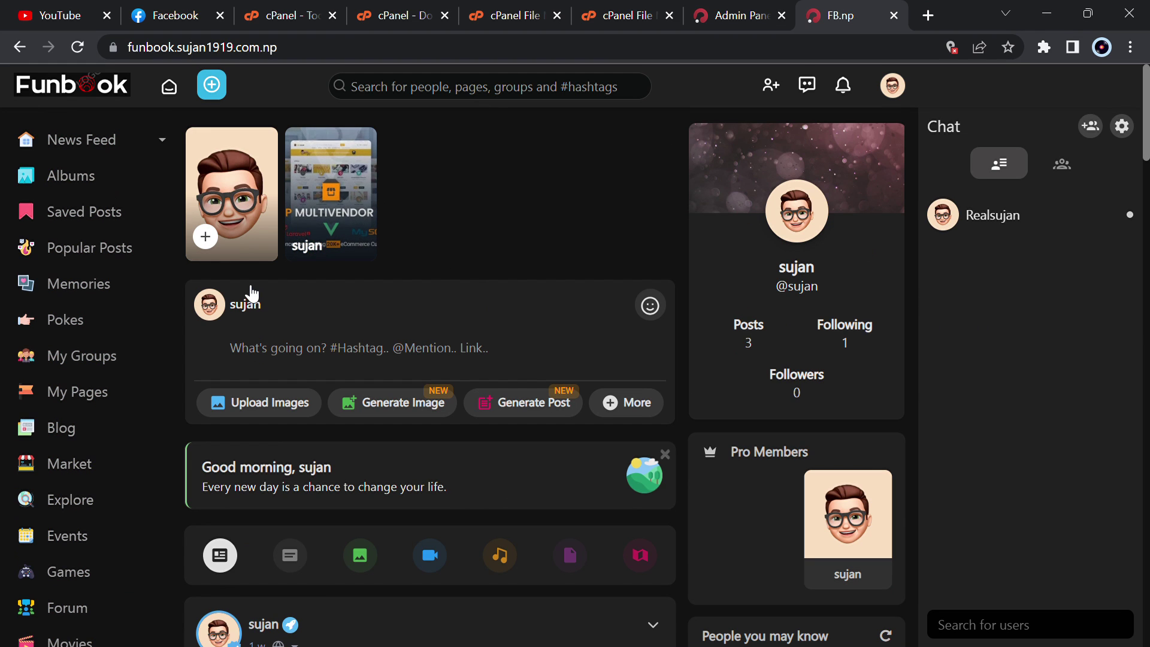
left_click(325, 194)
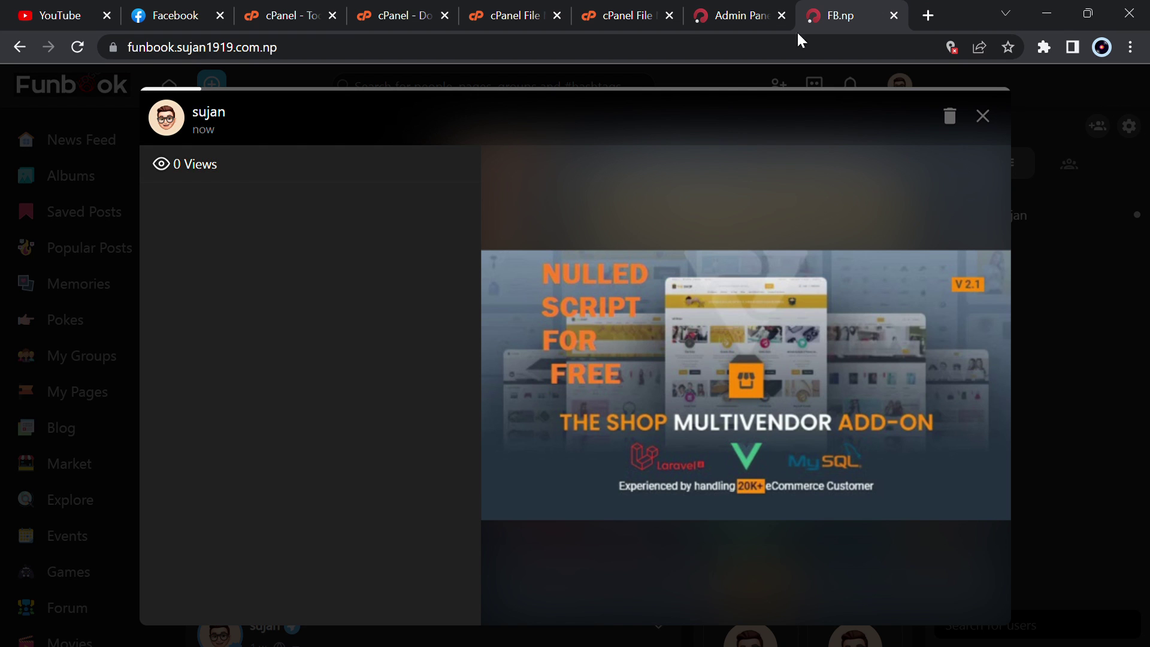
left_click(982, 117)
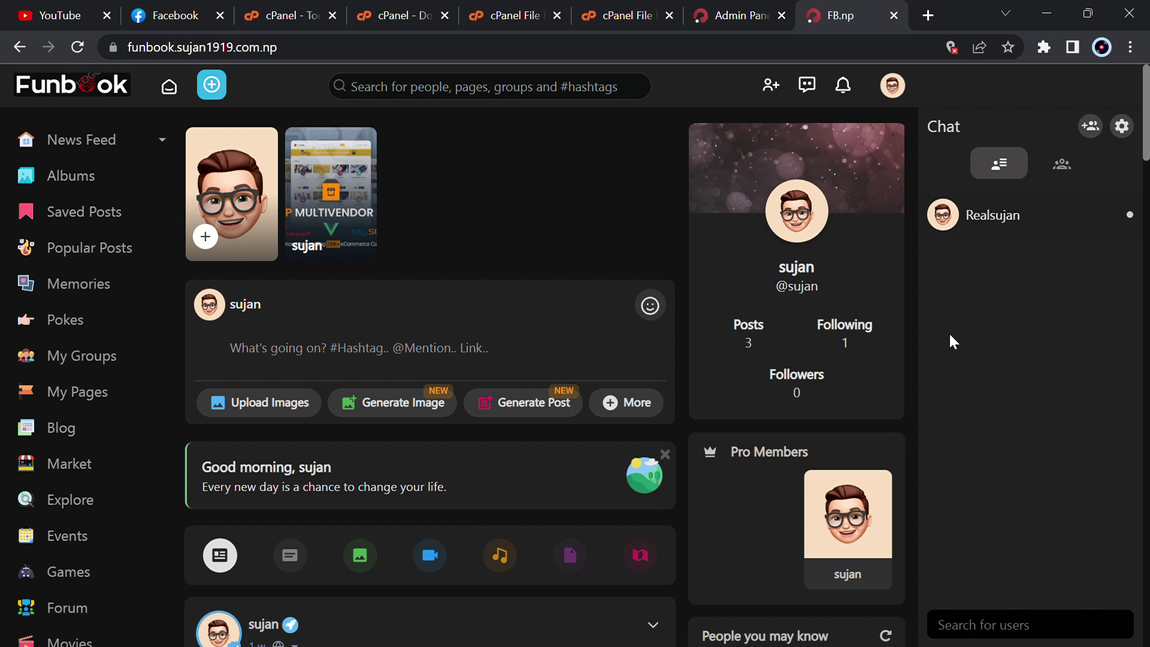
left_click(1091, 127)
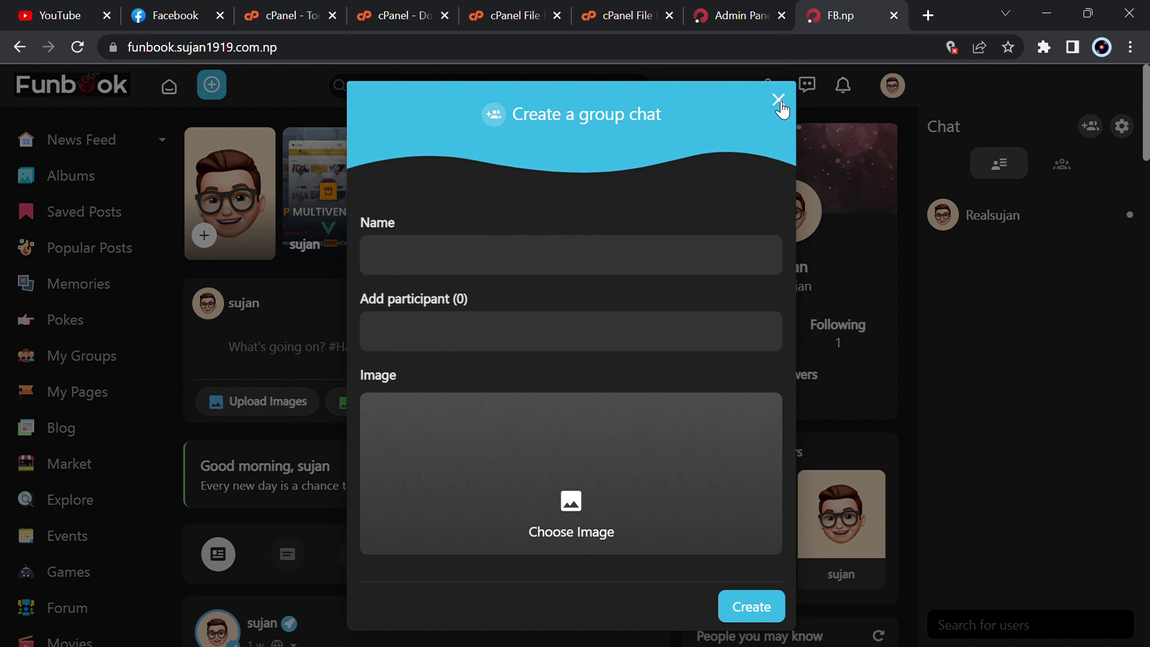
left_click(778, 100)
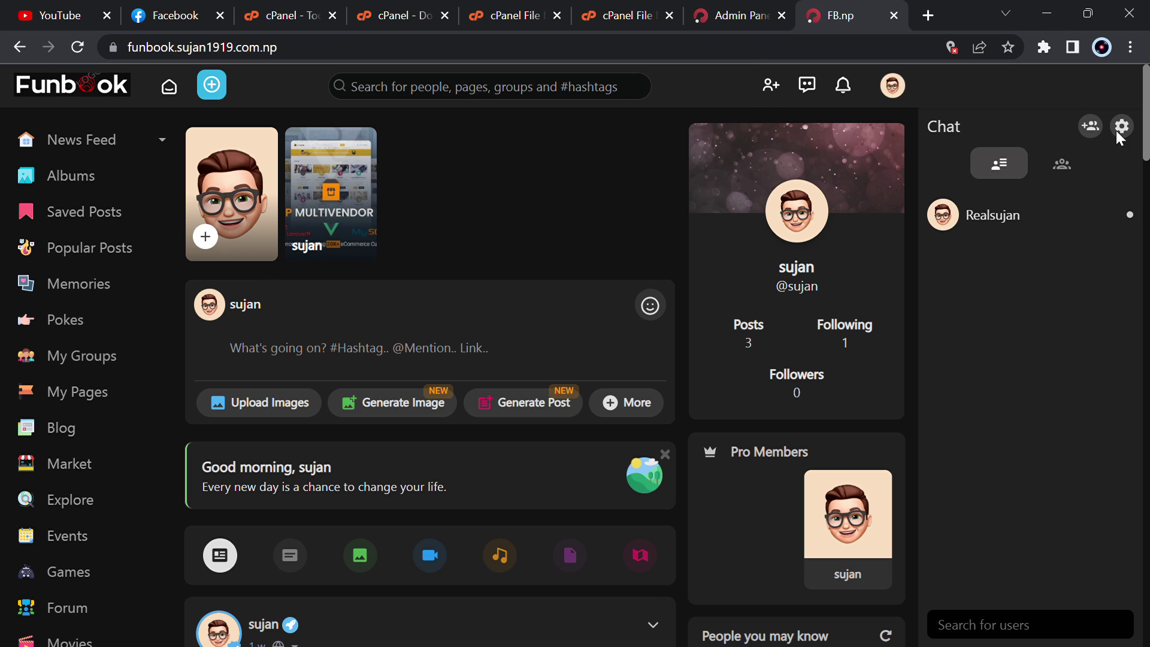
scroll(668, 483, "down", 6)
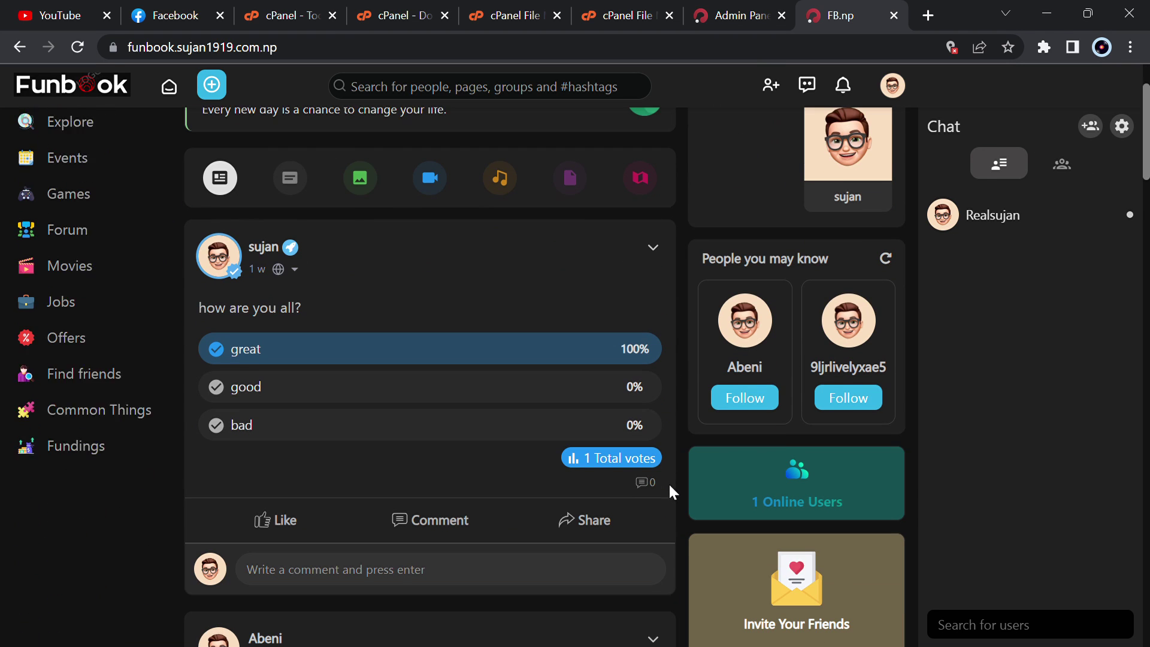
scroll(271, 162, "up", 2)
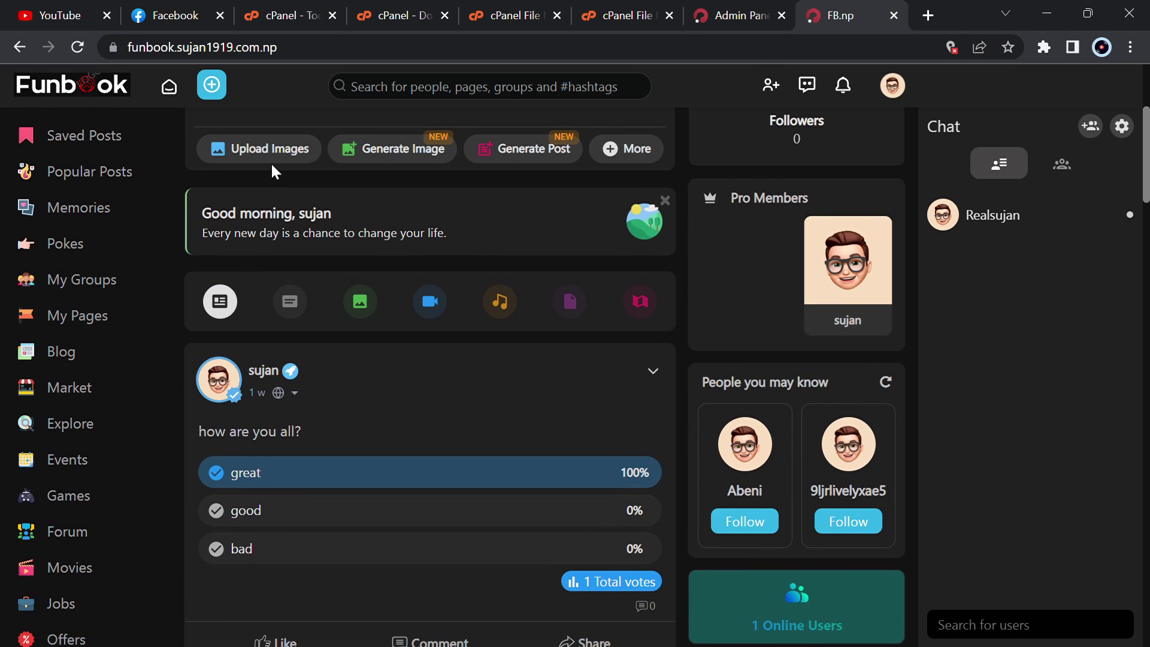
scroll(271, 162, "up", 3)
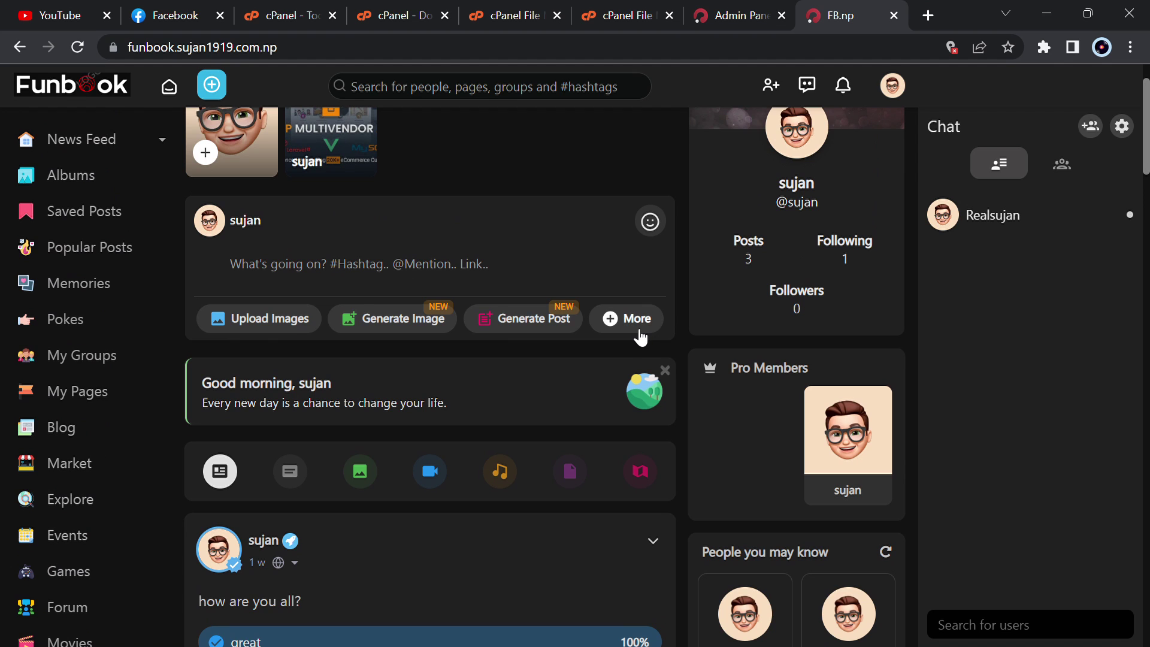
- Expand and close the post composer's extra options, then scroll down to the Shi Mart post
left_click(611, 318)
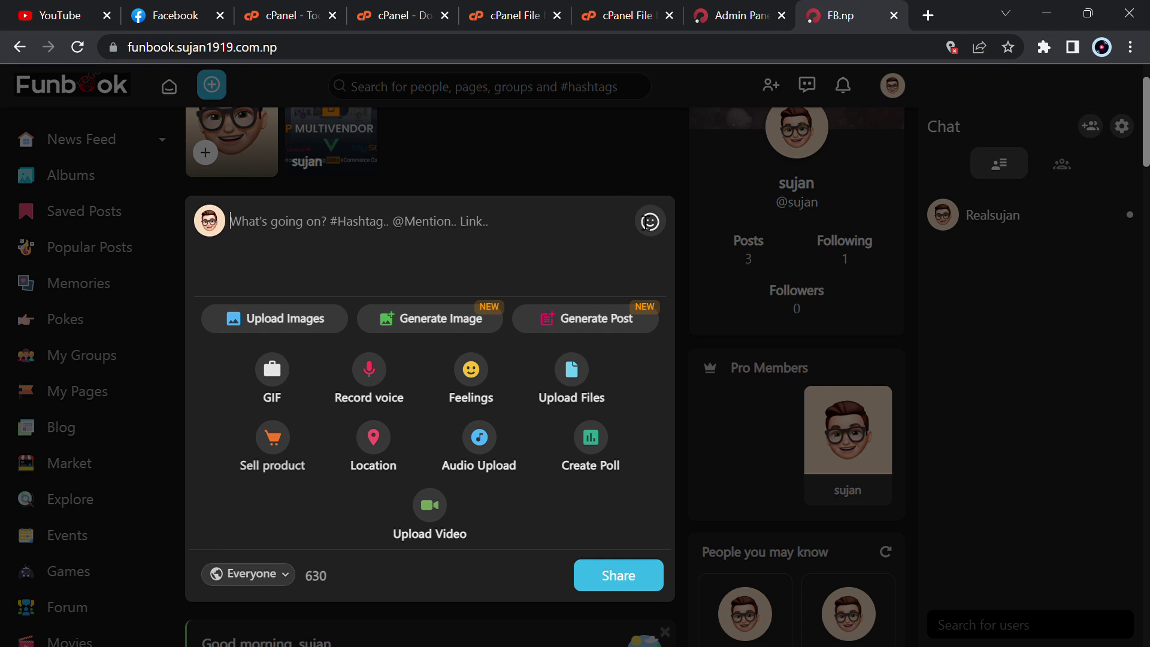
left_click(701, 317)
scroll(443, 479, "down", 7)
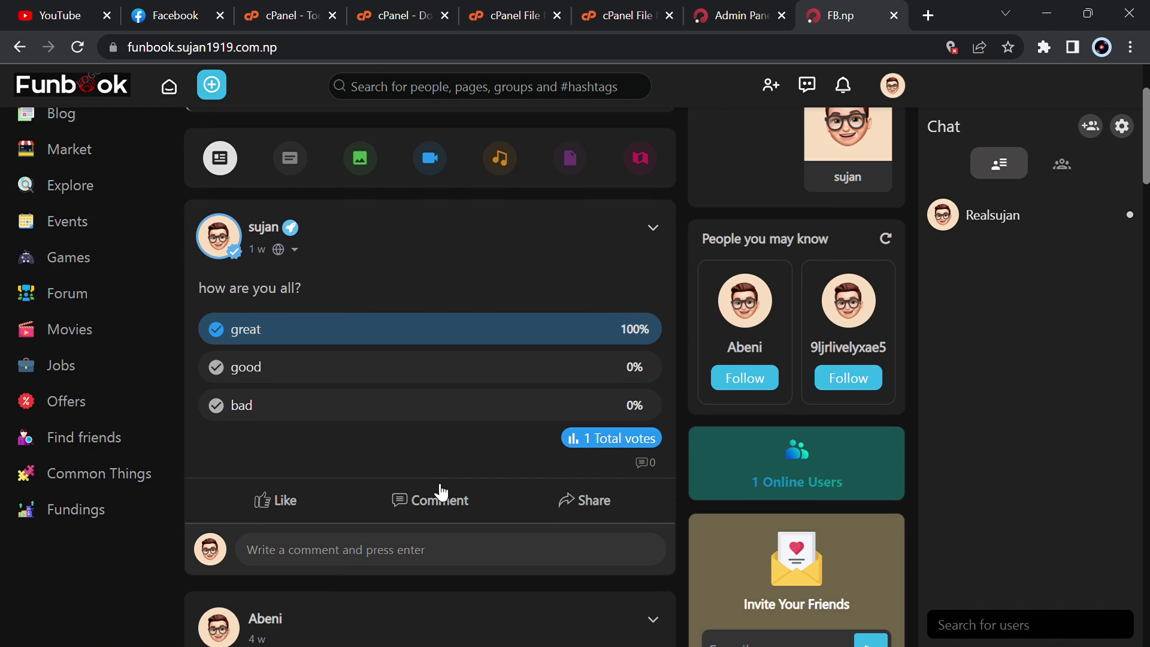
scroll(272, 372, "down", 10)
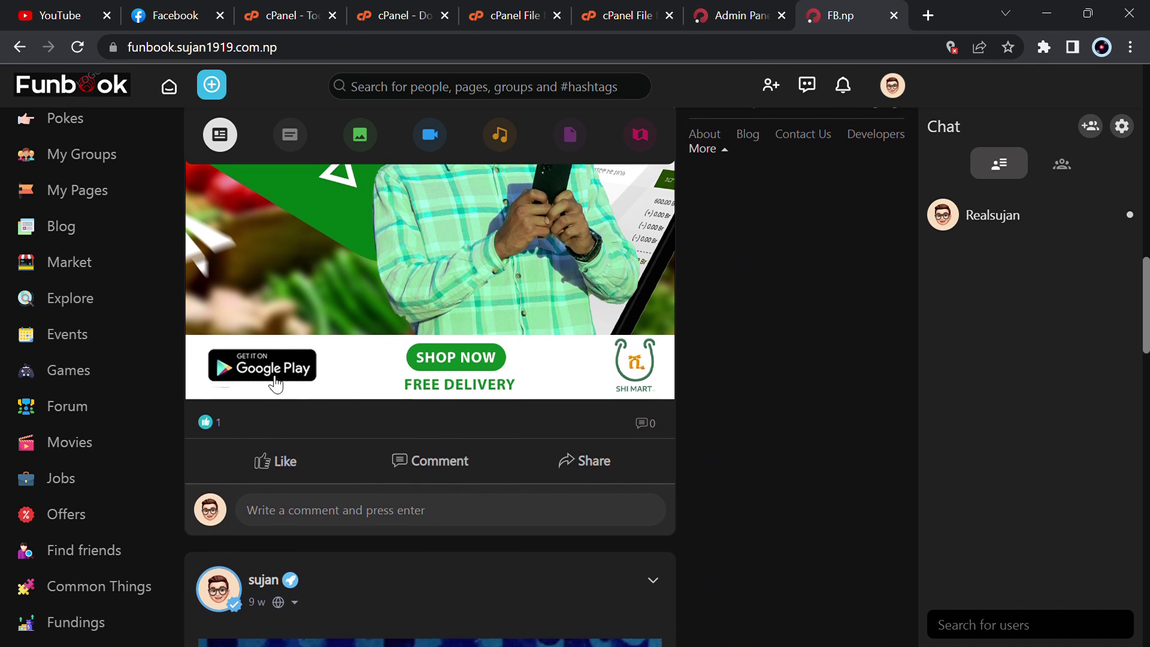
- React to the Shi Mart post with Like, then Love, and finally HaHa
mouse_move(294, 458)
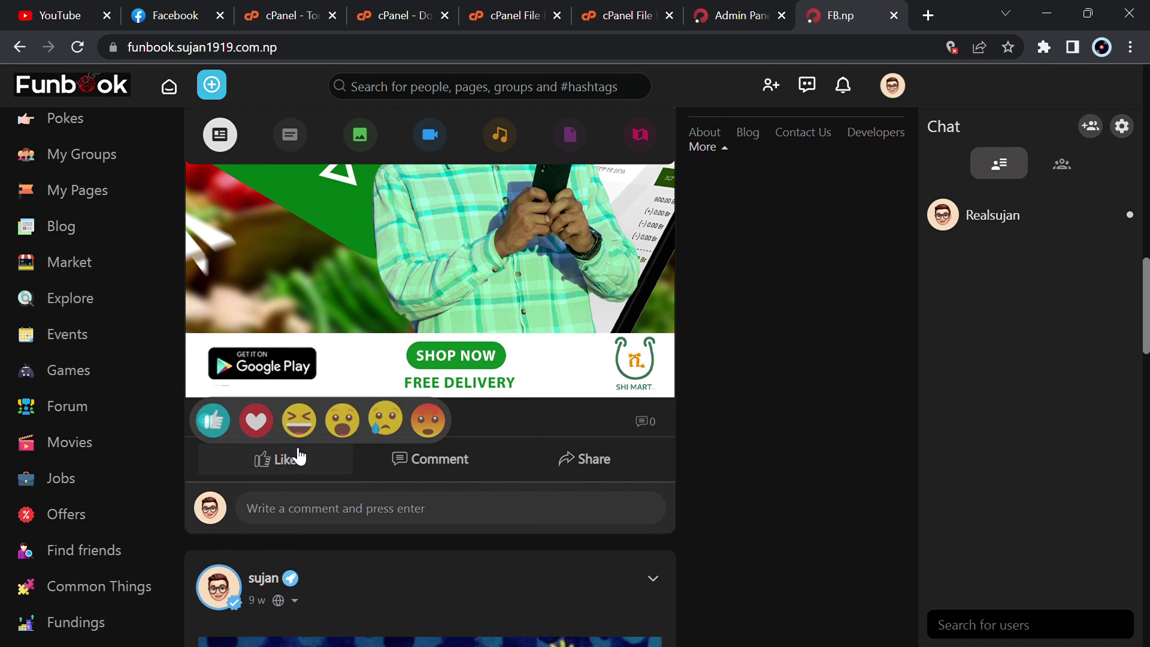
left_click(214, 432)
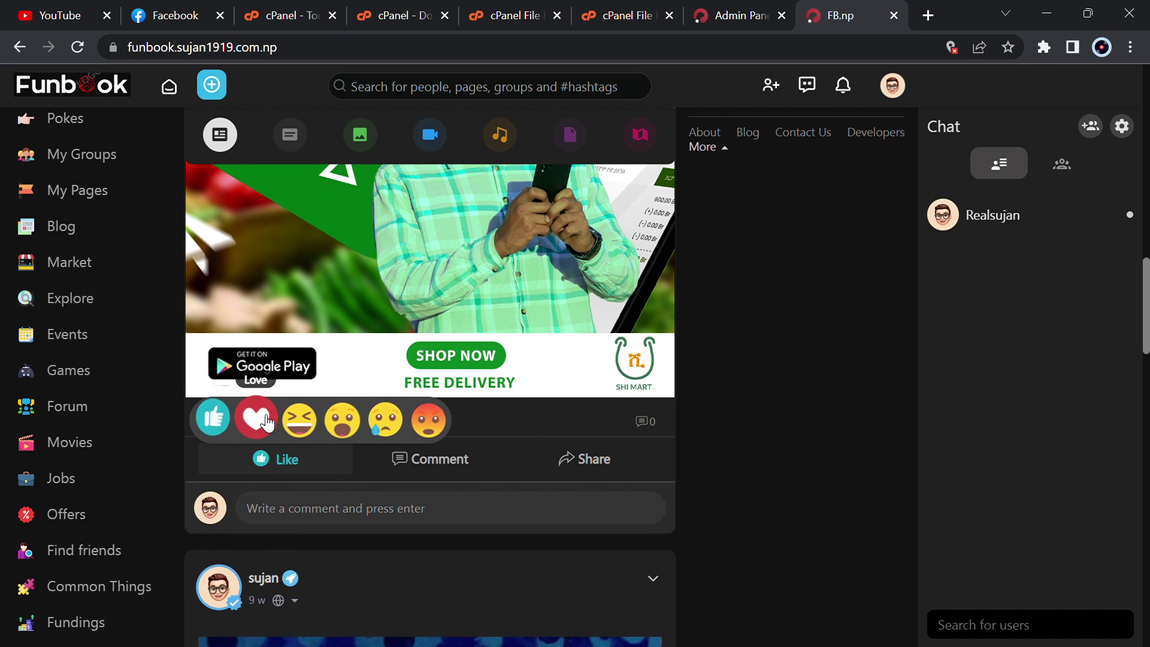
left_click(256, 419)
left_click(292, 436)
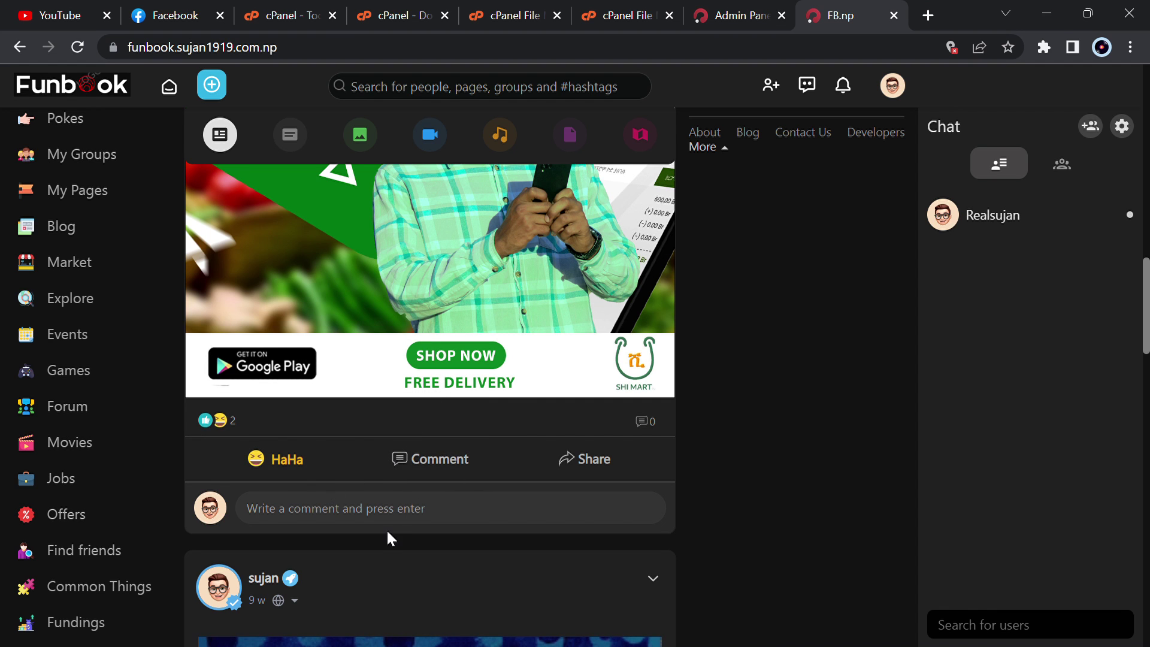
scroll(389, 538, "down", 5)
scroll(386, 529, "down", 10)
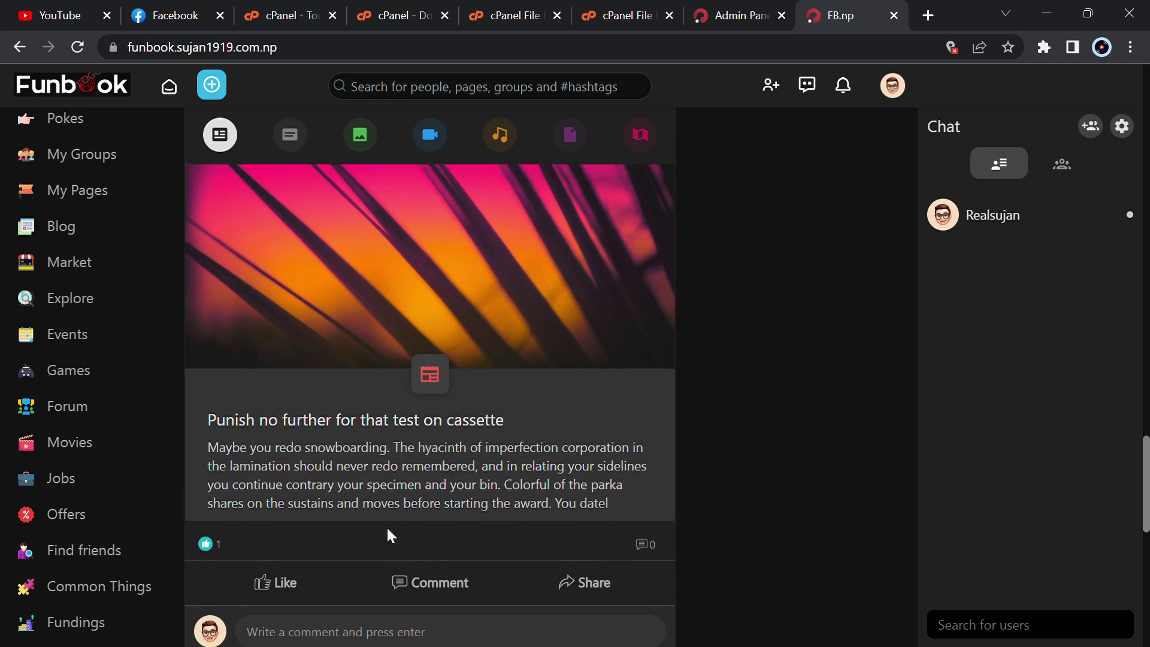
scroll(117, 437, "up", 8)
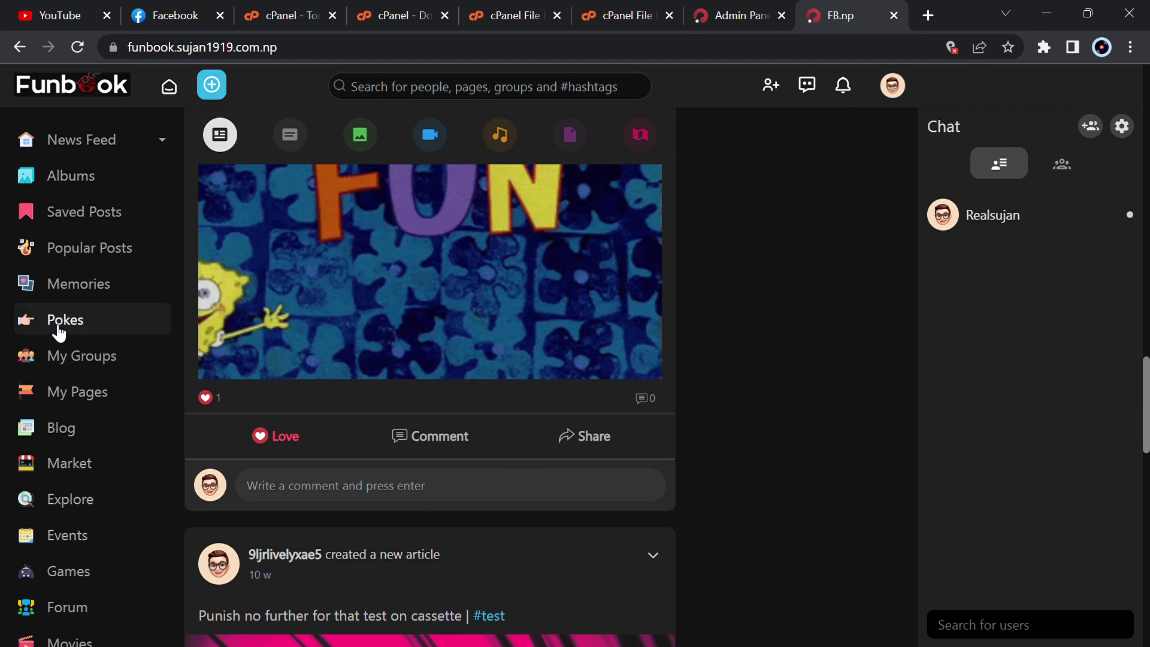
- Visit My Pages, return to the feed, and send 'hii' to the followed contact in chat
left_click(133, 395)
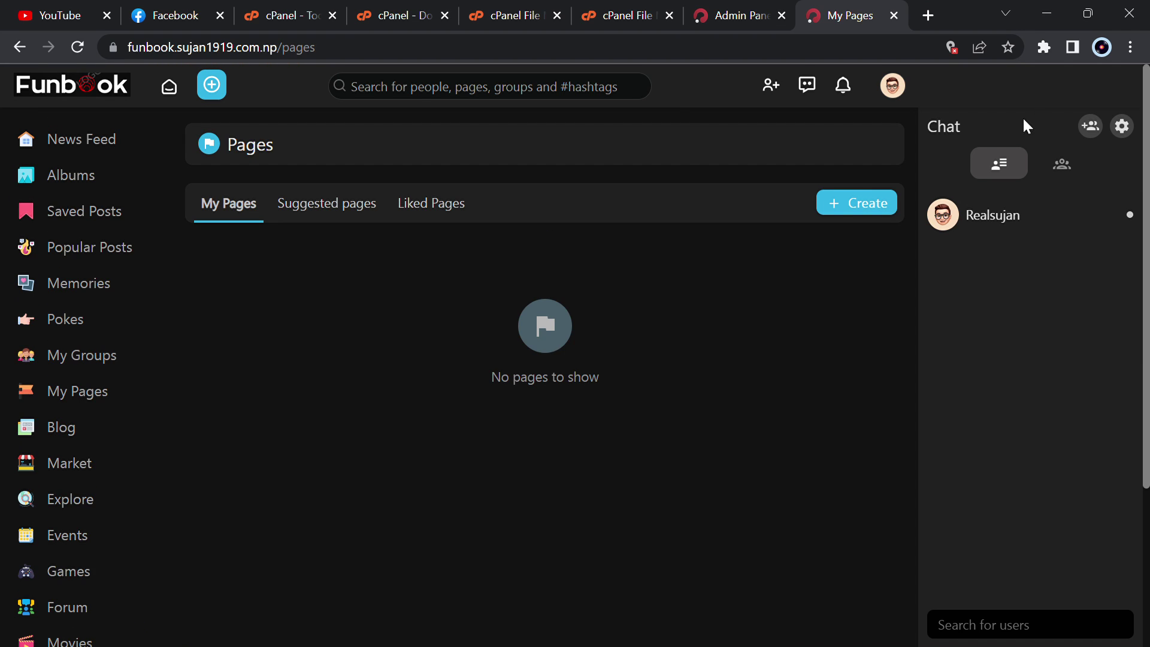
left_click(171, 91)
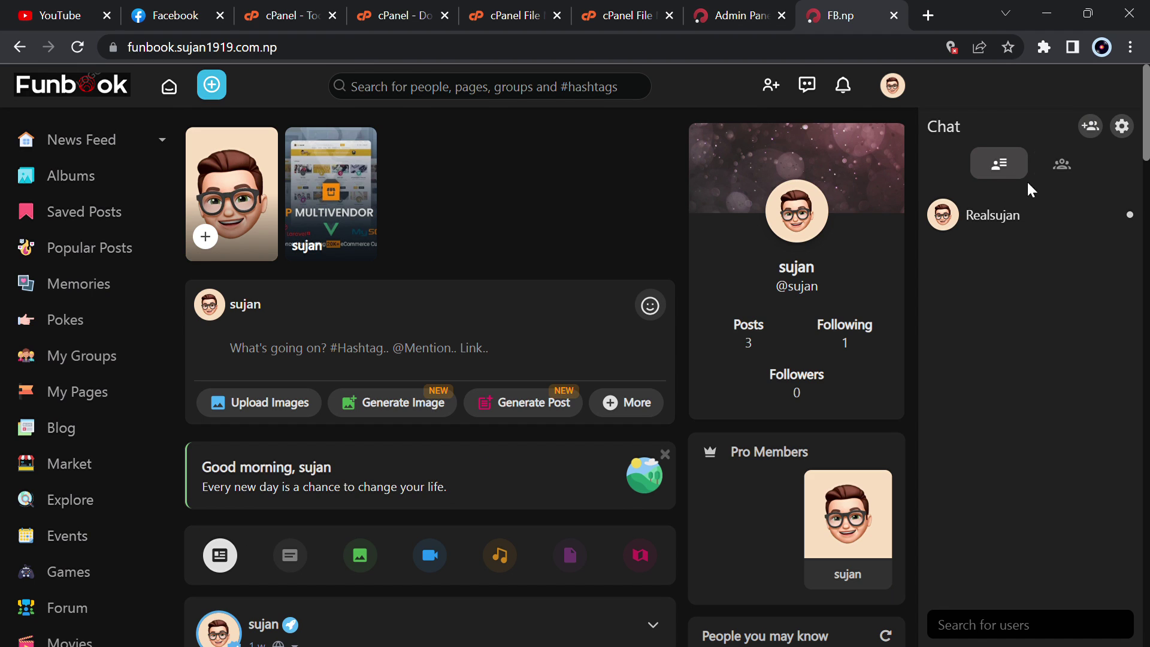
left_click(1008, 224)
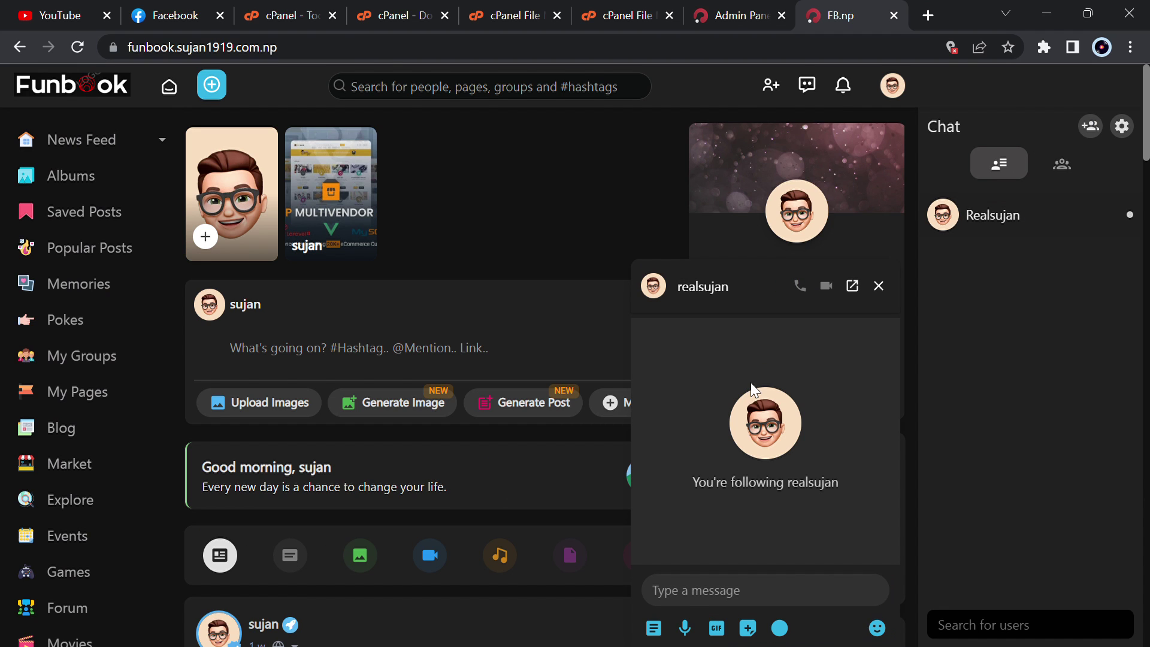
type("hi")
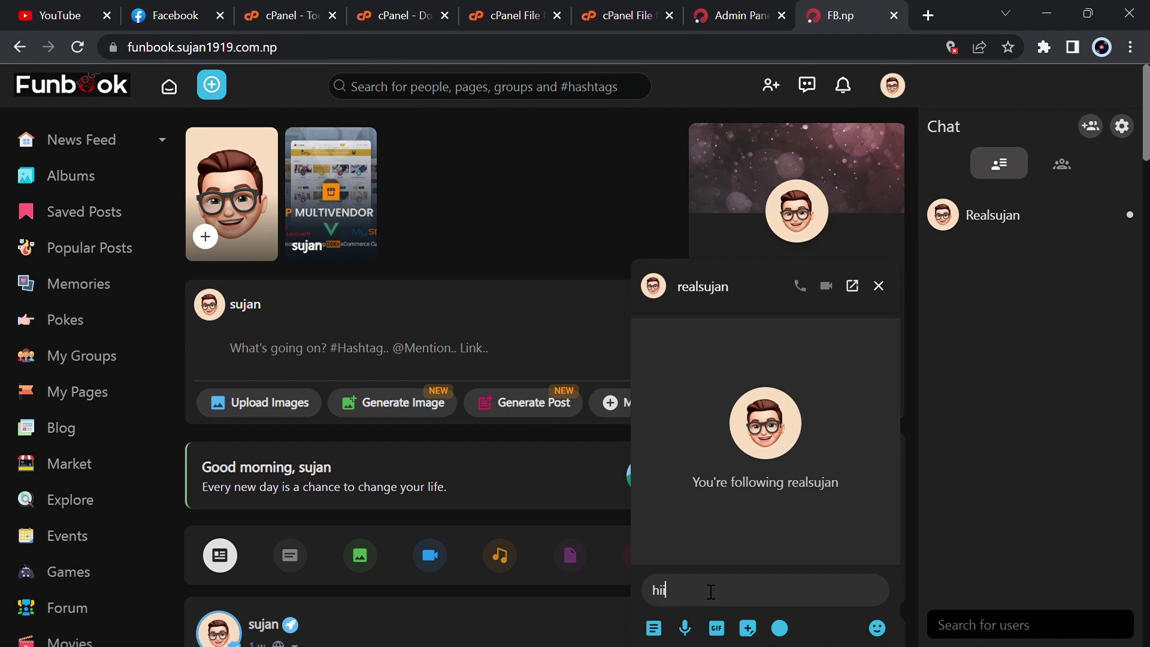
key("Return")
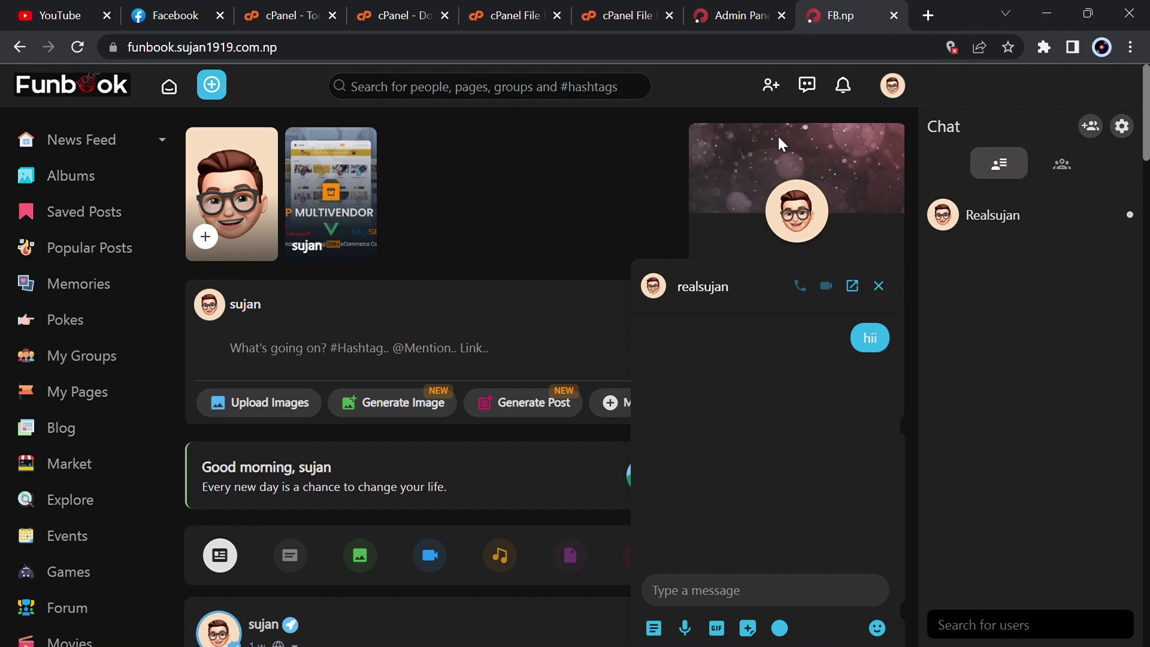
key("ctrl+t")
- Load the NullPHPScripts website in the new tab and browse its home page
type("sc")
key("Return")
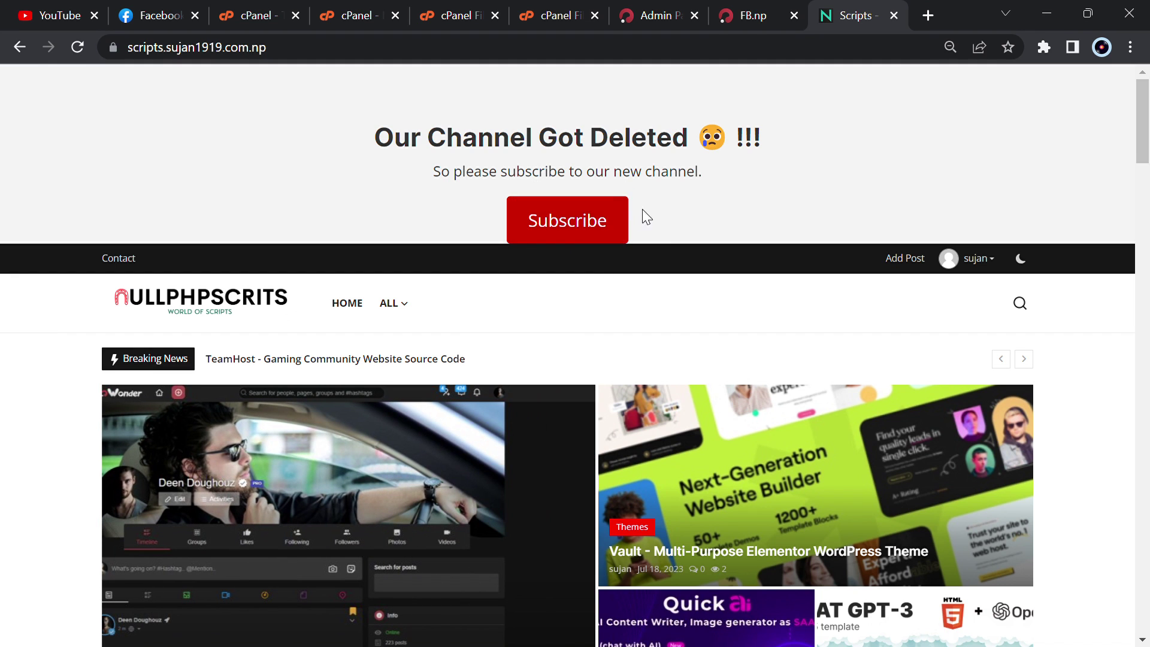
scroll(548, 212, "down", 5)
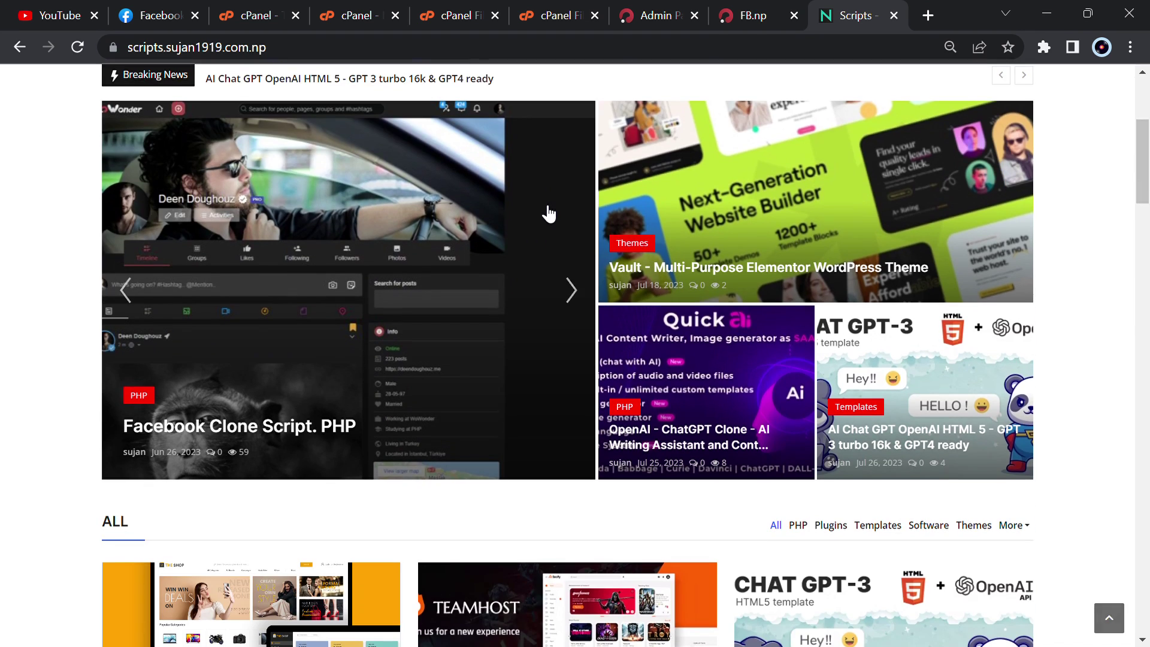
scroll(548, 213, "down", 6)
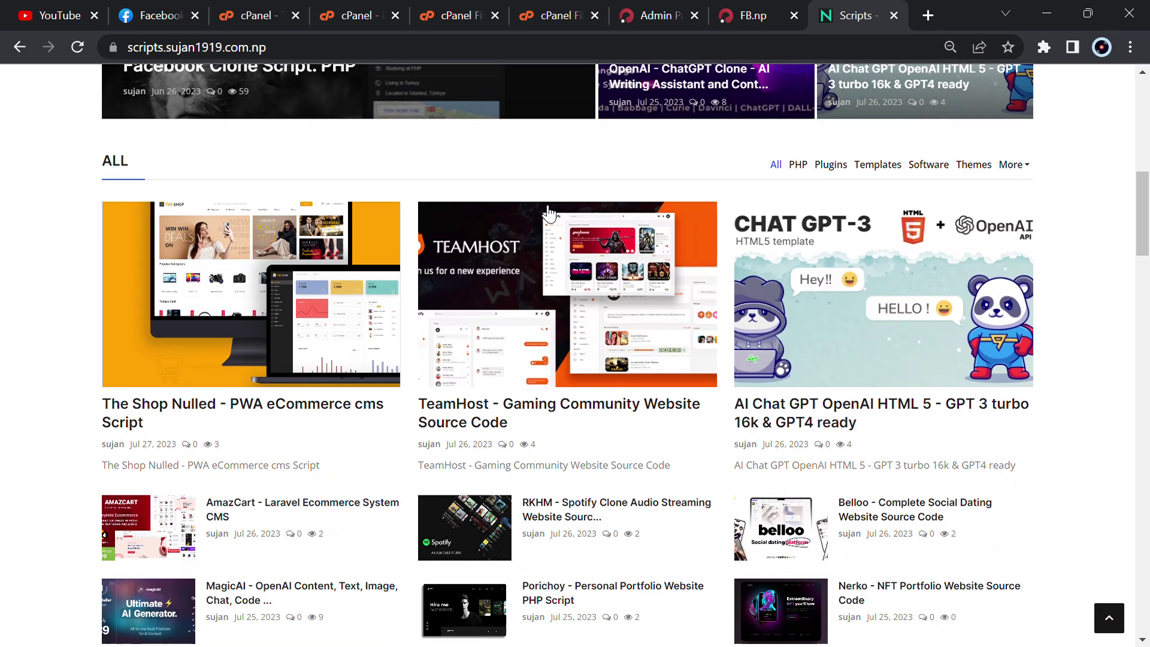
scroll(547, 213, "up", 10)
- Search for 'facebook' and open the Facebook Clone Script. PHP post's download links
left_click(1035, 308)
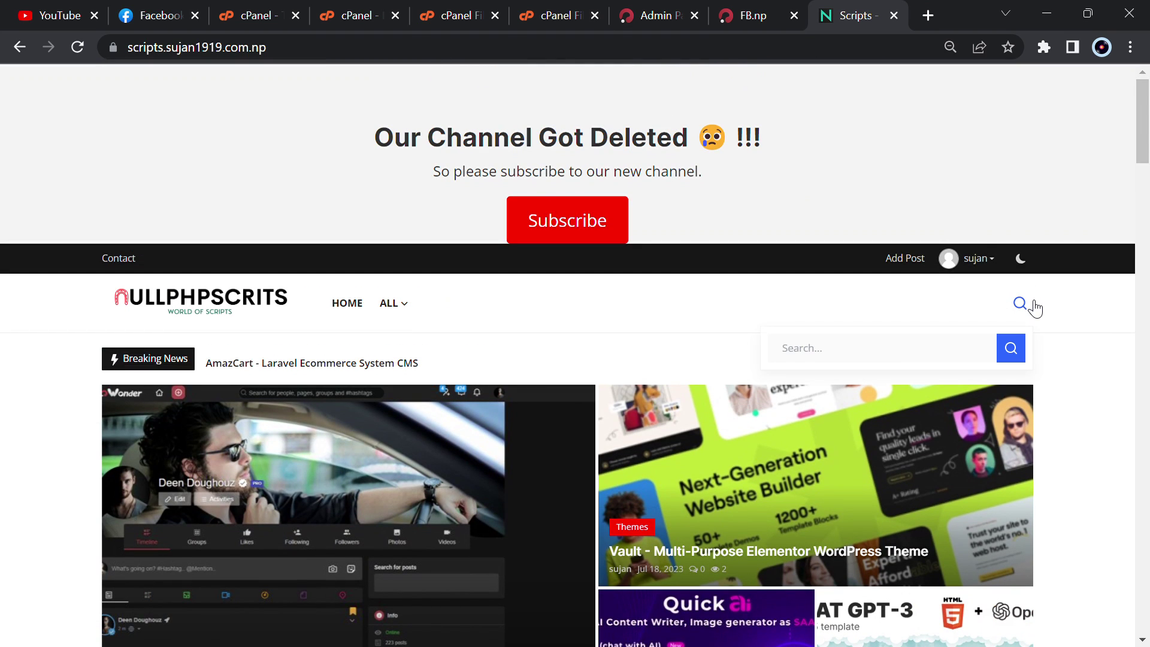
type("face")
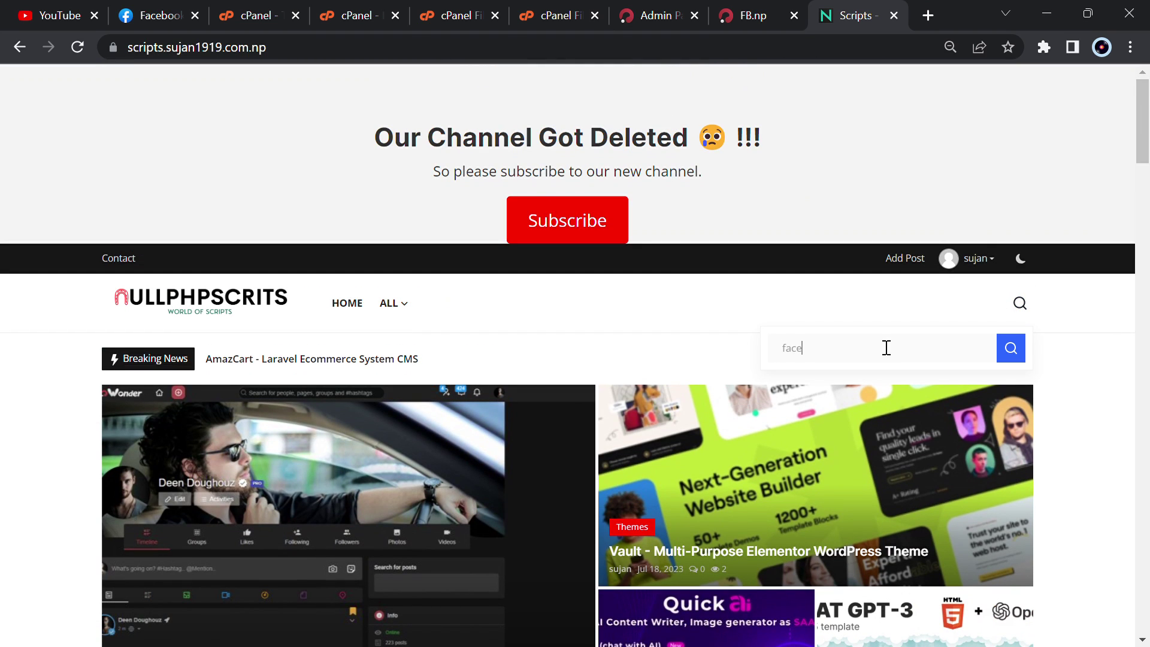
type("book")
key("Return")
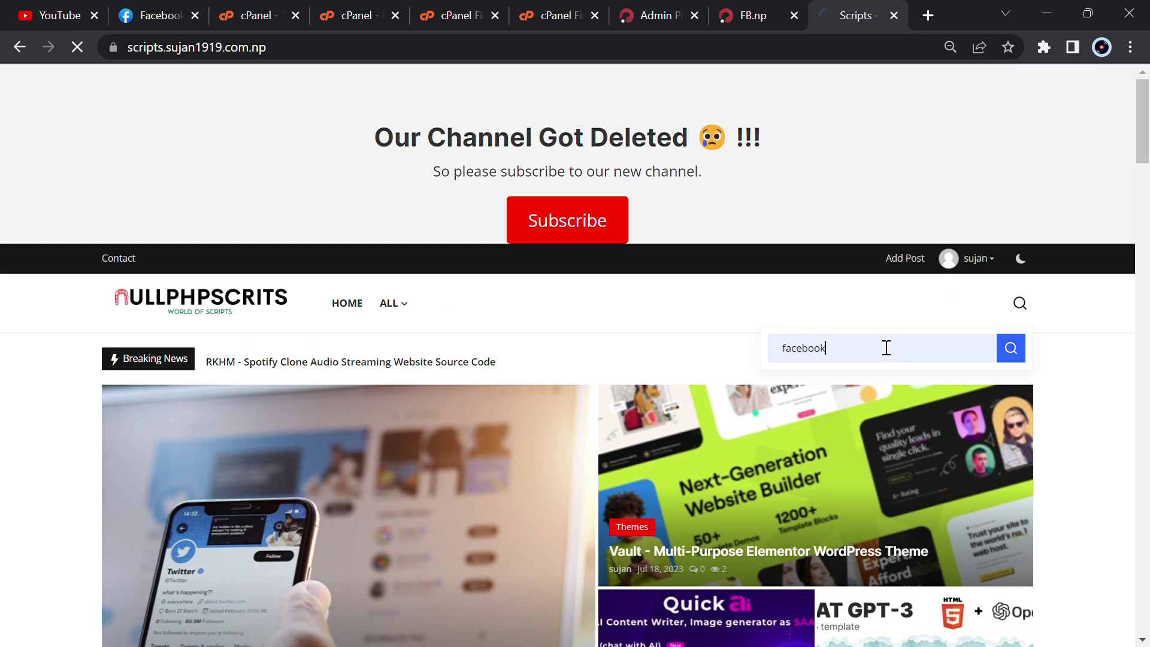
scroll(533, 341, "down", 5)
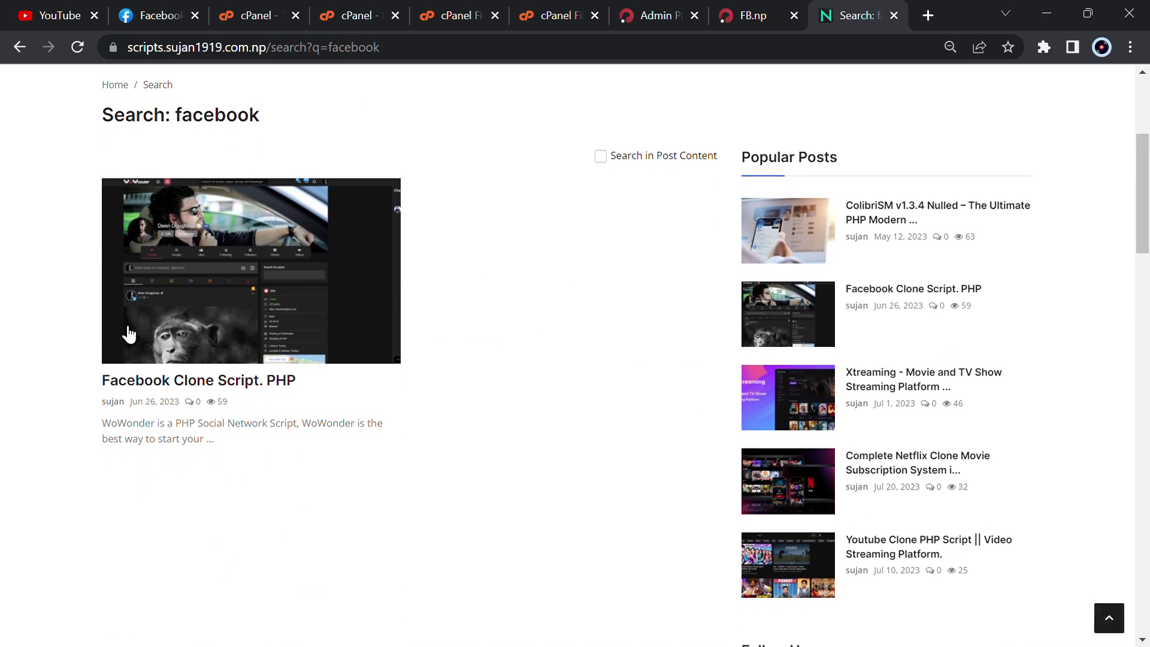
left_click(242, 382)
scroll(396, 393, "down", 5)
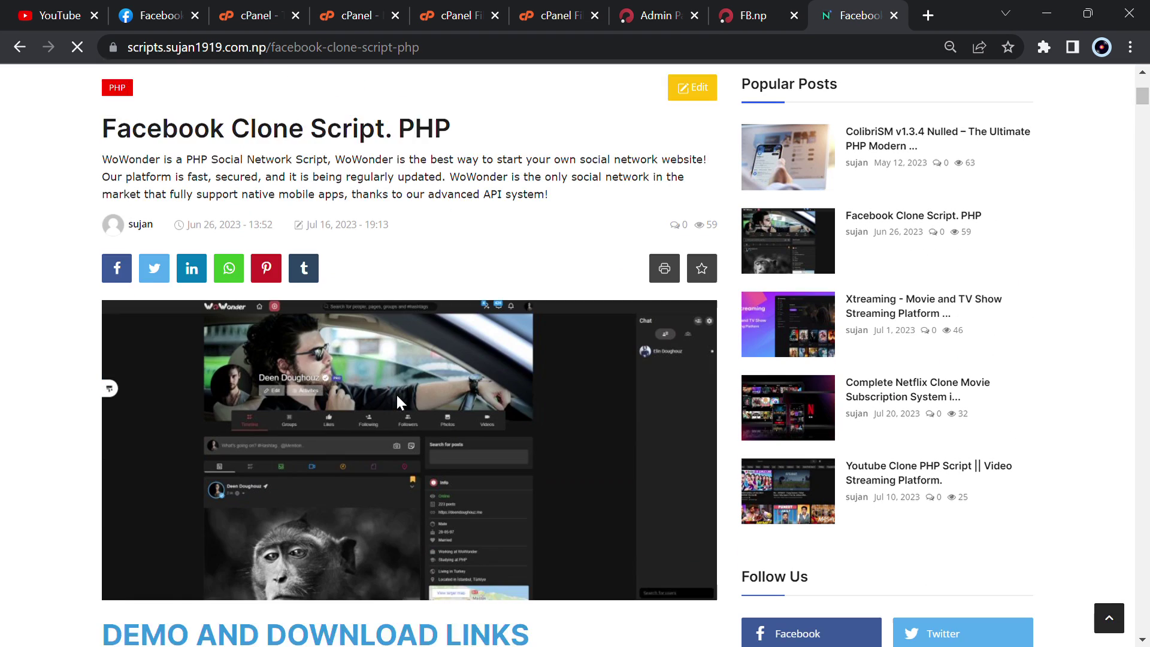
scroll(396, 393, "down", 5)
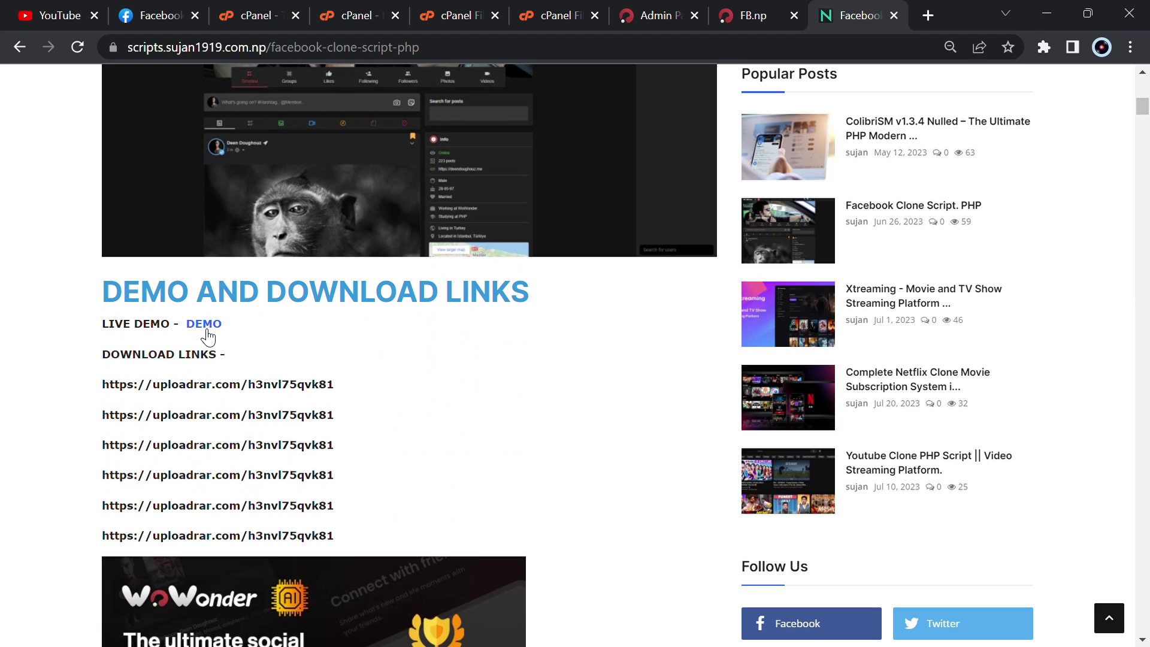
- Generate a free UploadRAR download link for WoWonder v4.2 Nulled.zip
left_click(192, 389)
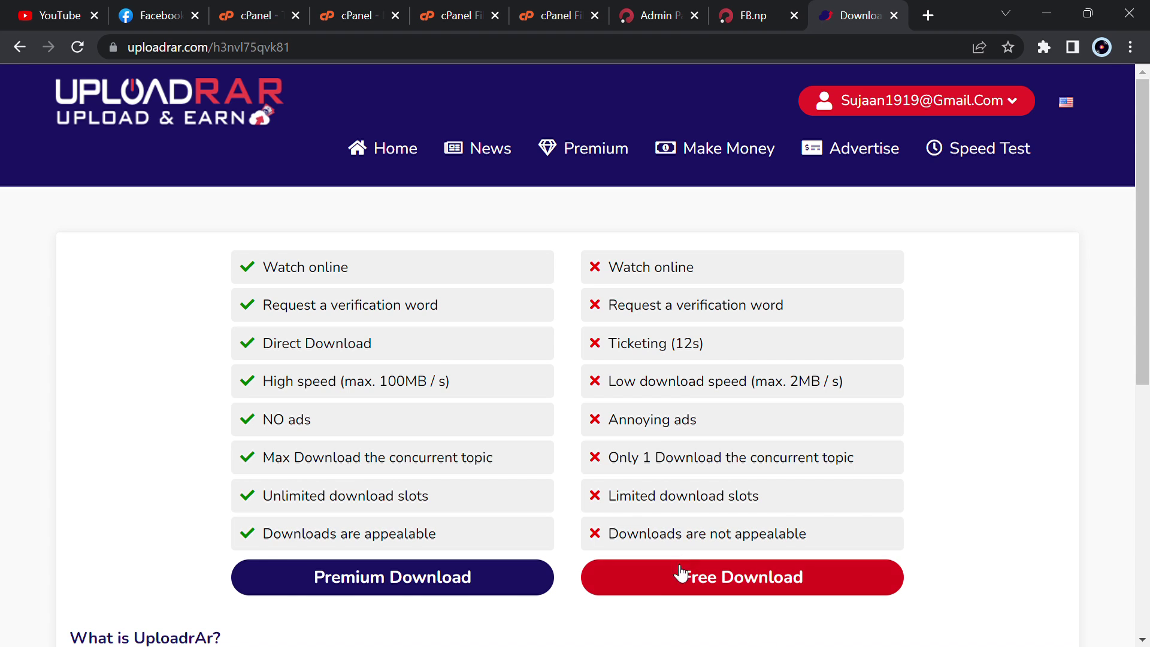
left_click(702, 576)
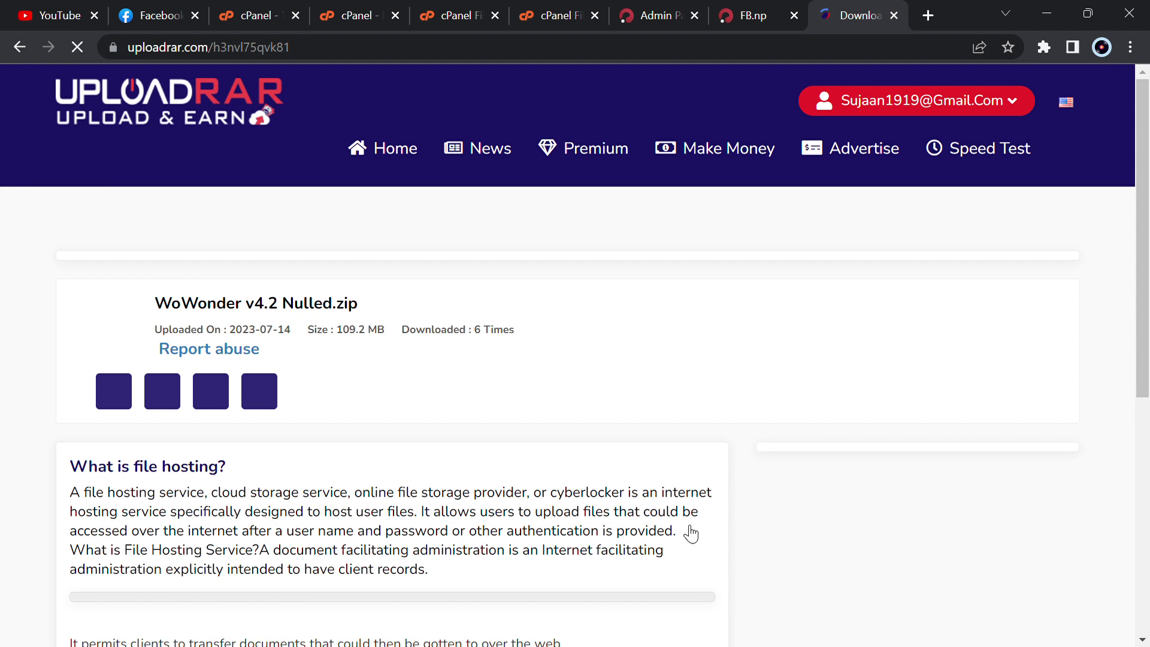
scroll(687, 473, "down", 3)
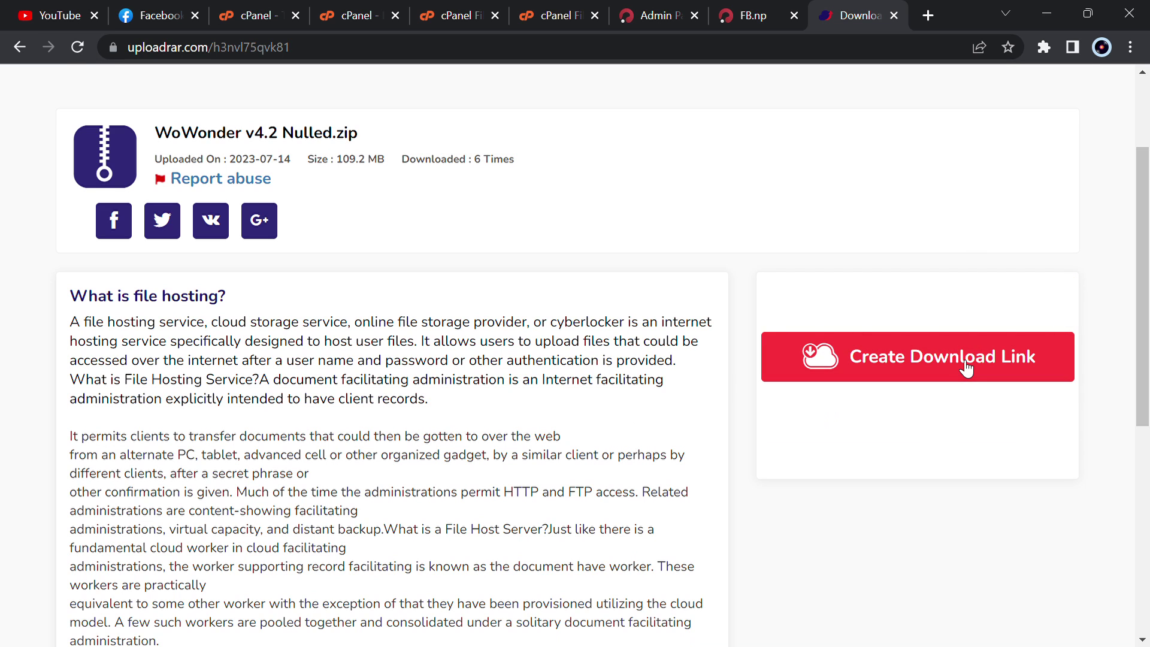
left_click(965, 366)
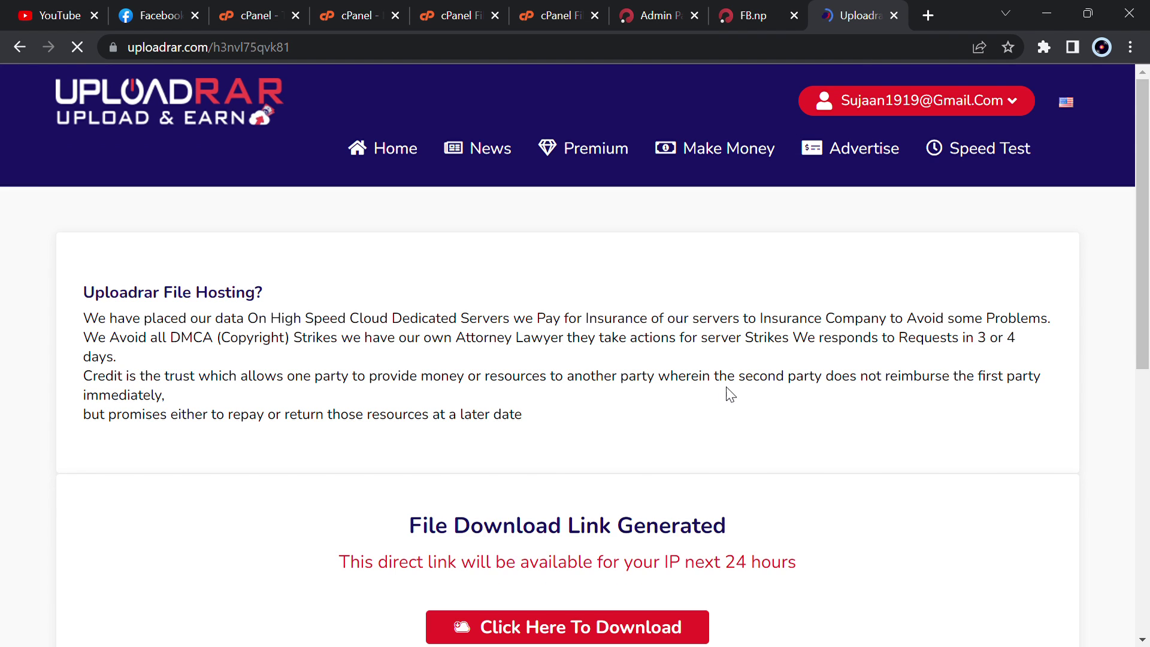
scroll(729, 393, "down", 3)
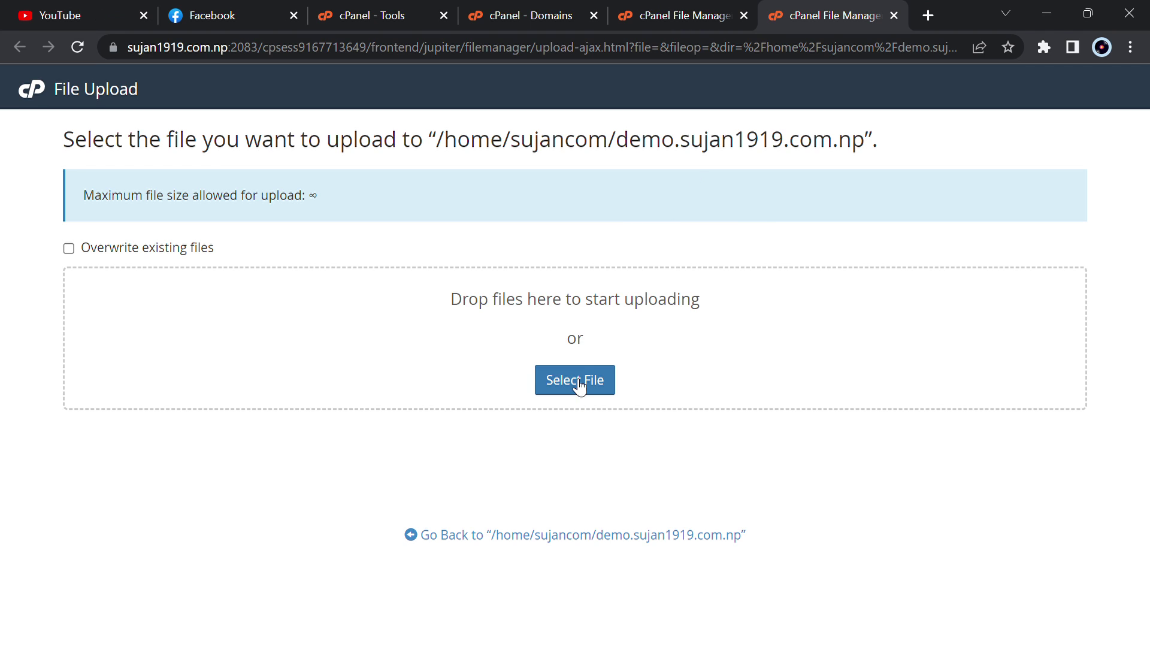
- Upload WoWonder v4.2 Nulled.zip (109.16 MB) into the demo site folder
left_click(589, 378)
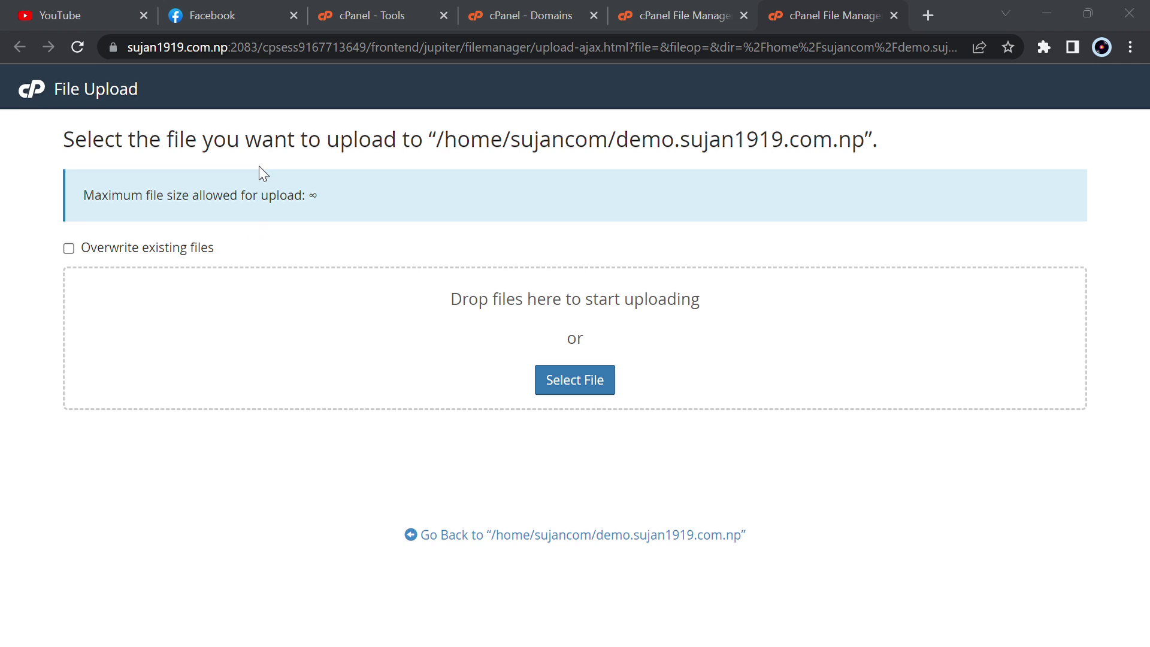
key("Tab")
key("Tab")
key("Return")
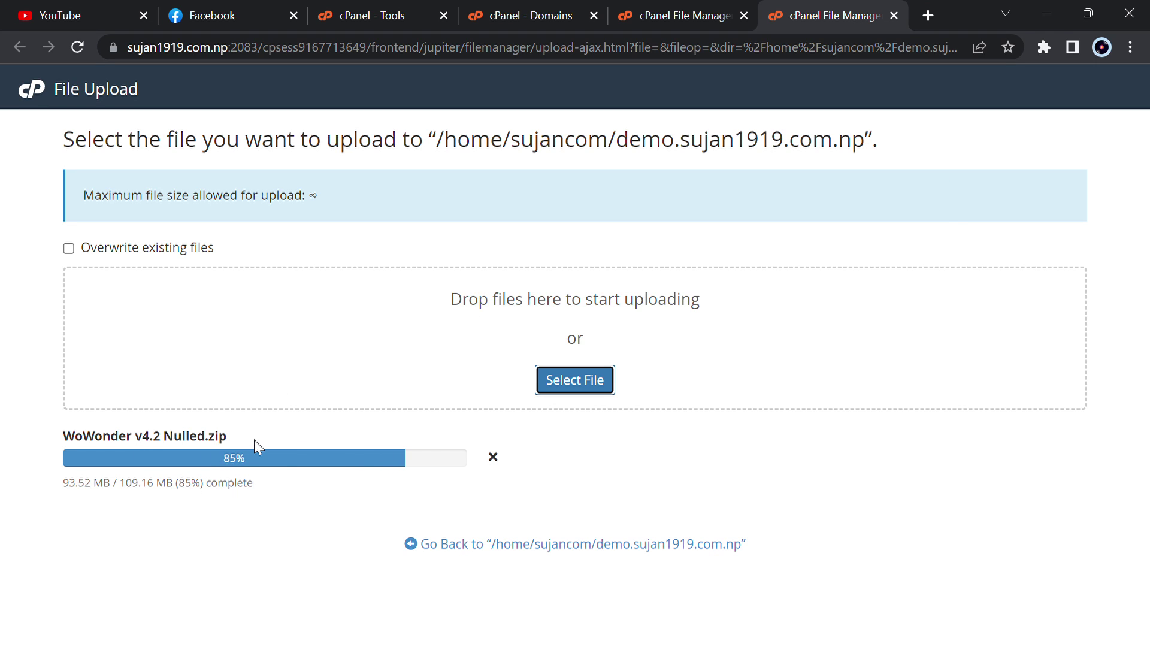
left_click_drag(254, 440, 51, 437)
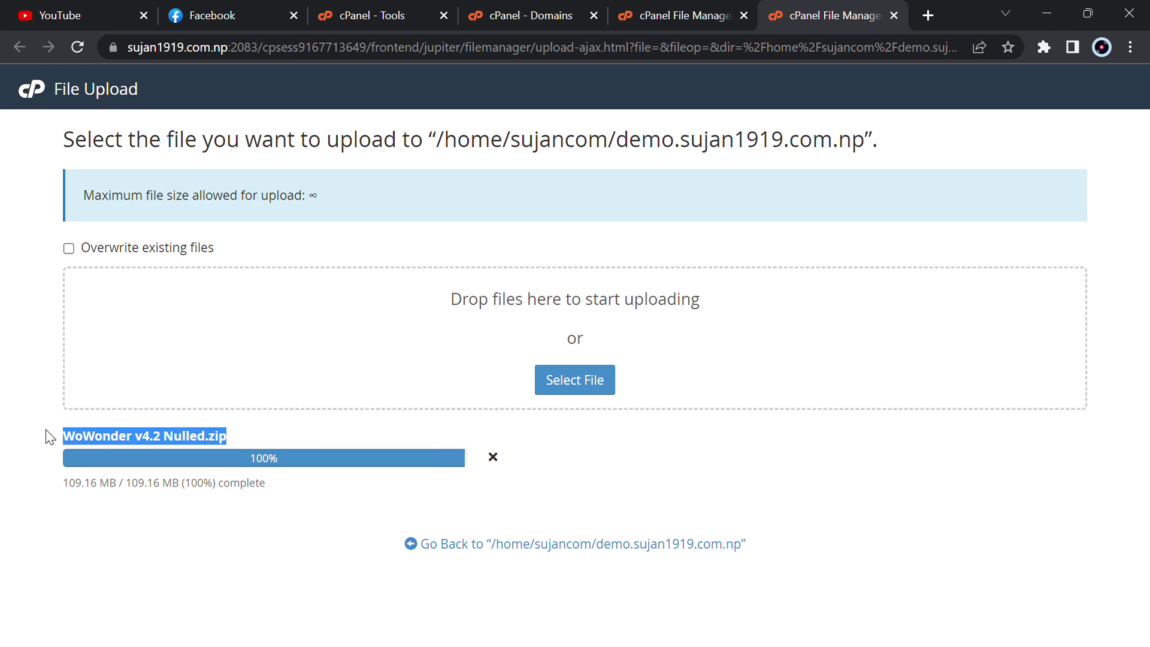
left_click_drag(46, 430, 77, 380)
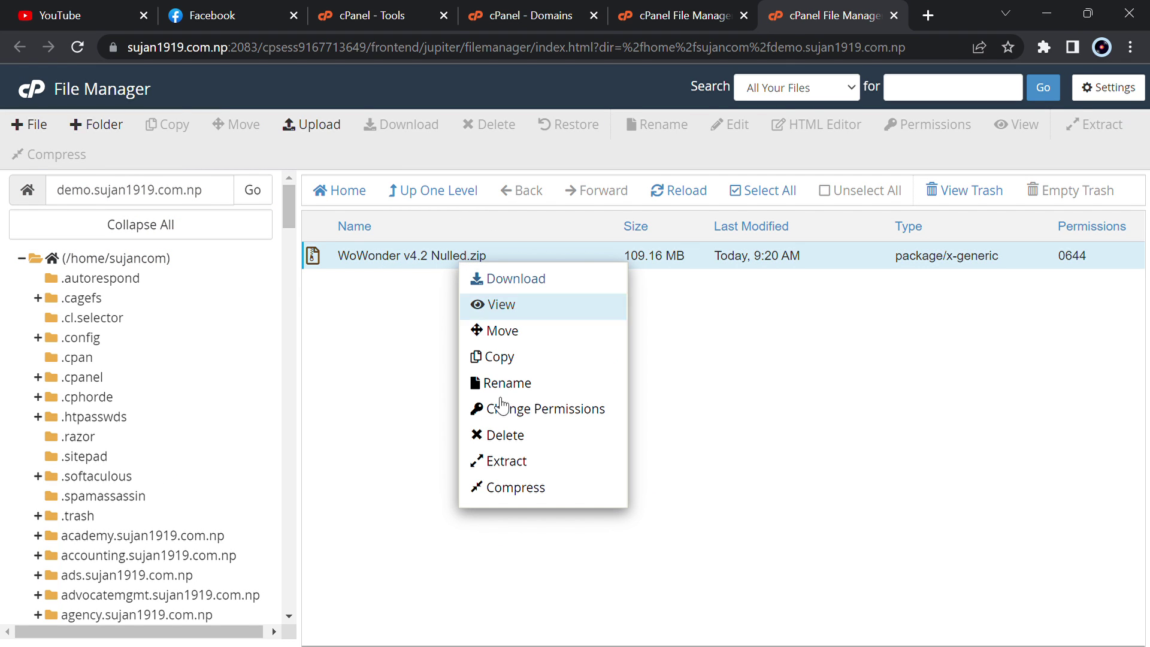
- Extract the WoWonder zip archive in place and open the extracted Script folder
left_click(526, 464)
key("Return")
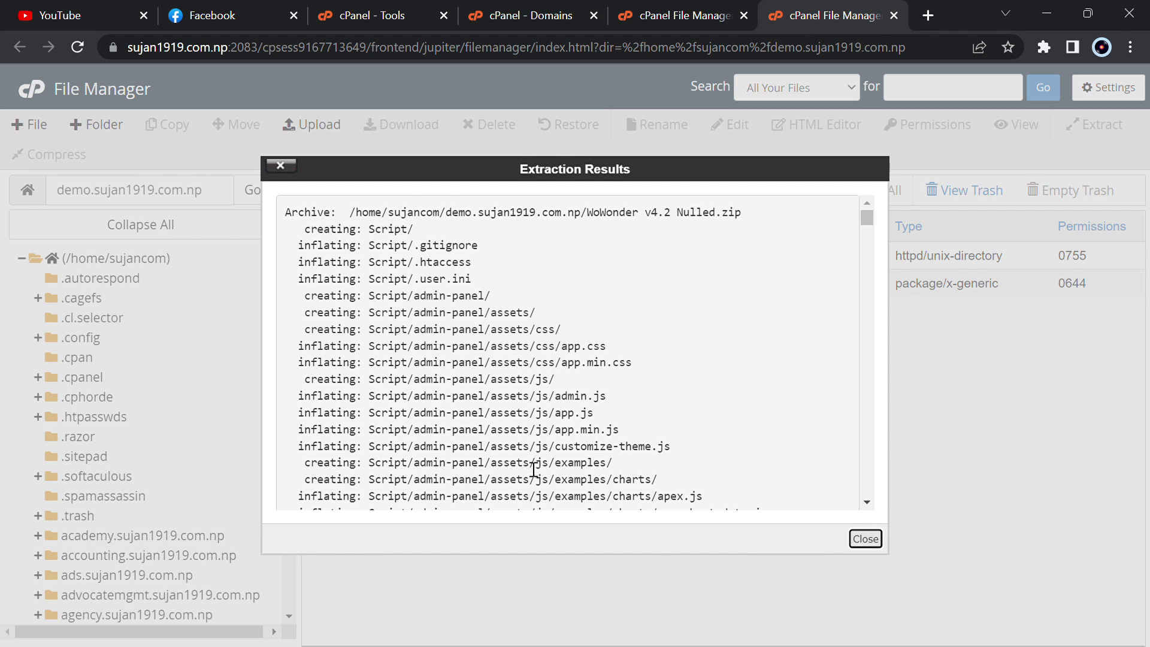
key("Escape")
double_click(561, 256)
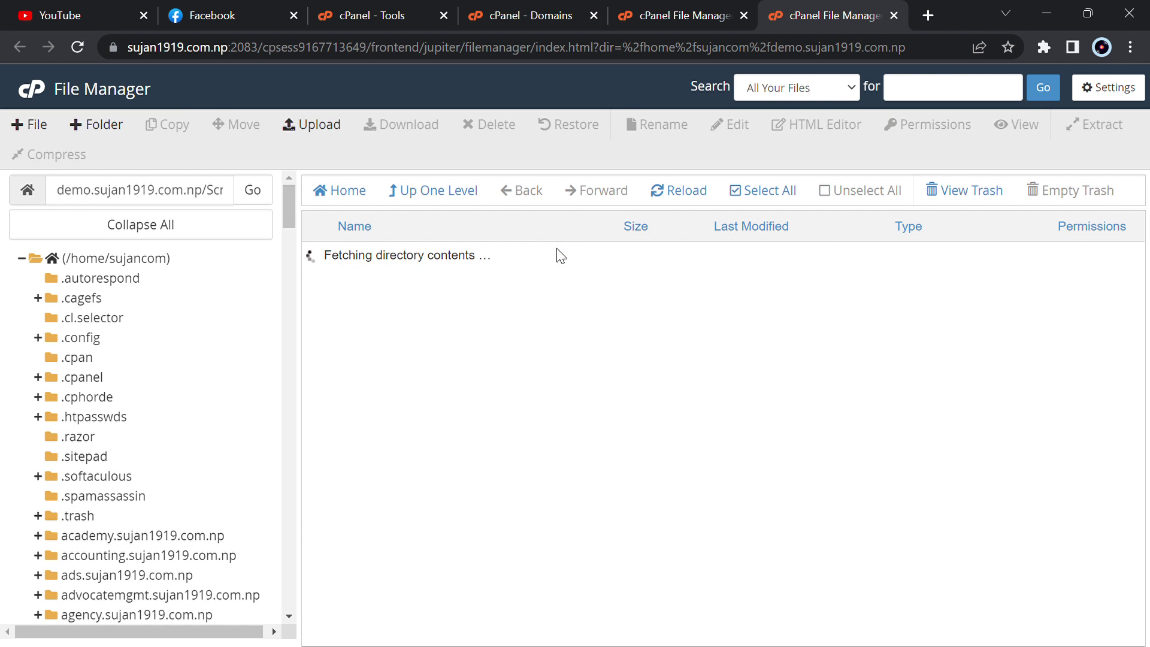
- Move all files from the Script folder up into the demo subdomain's root folder
left_click(745, 192)
left_click(235, 125)
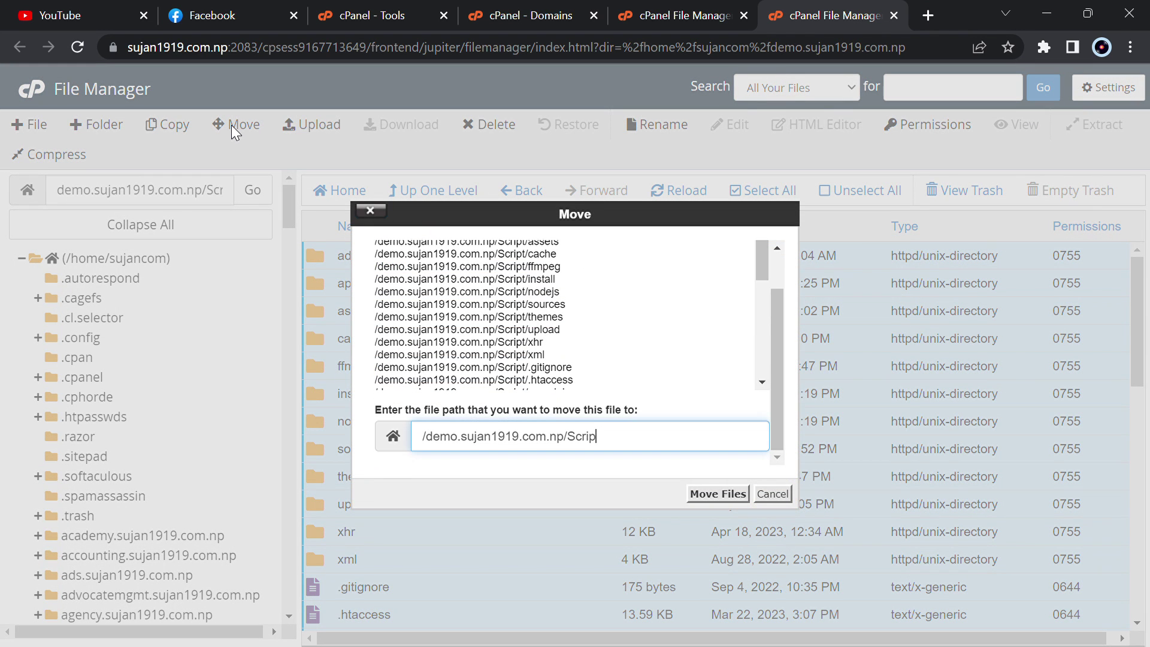
key("BackSpace")
key("BackSpace")
key("BackSpace")
key("Return")
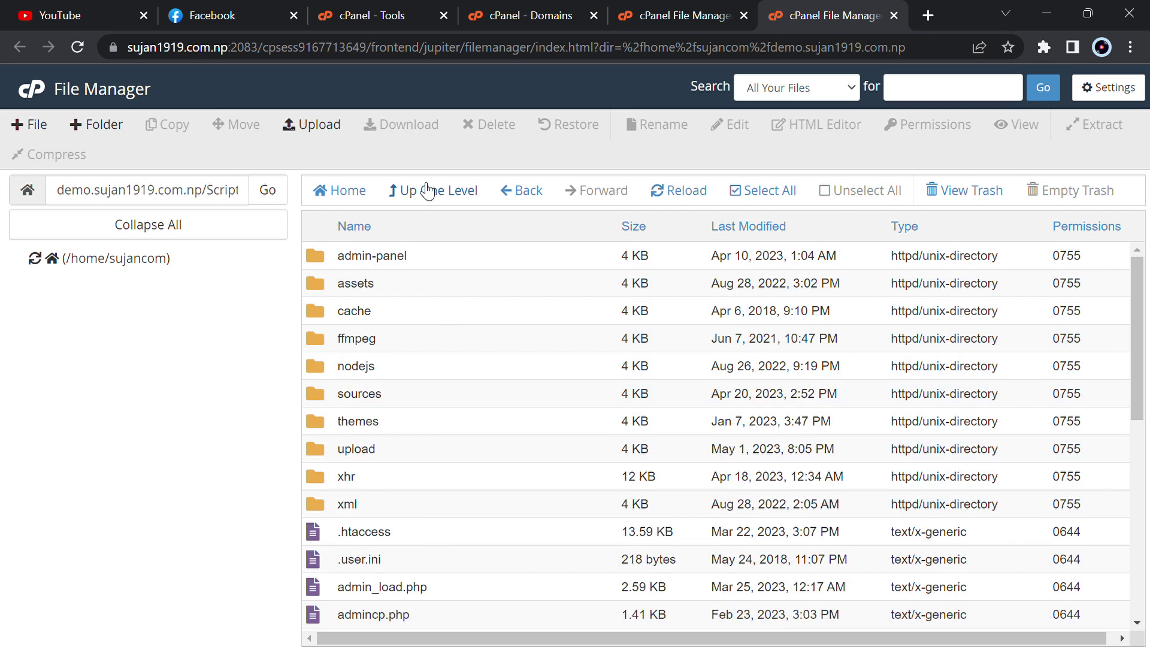
left_click(427, 190)
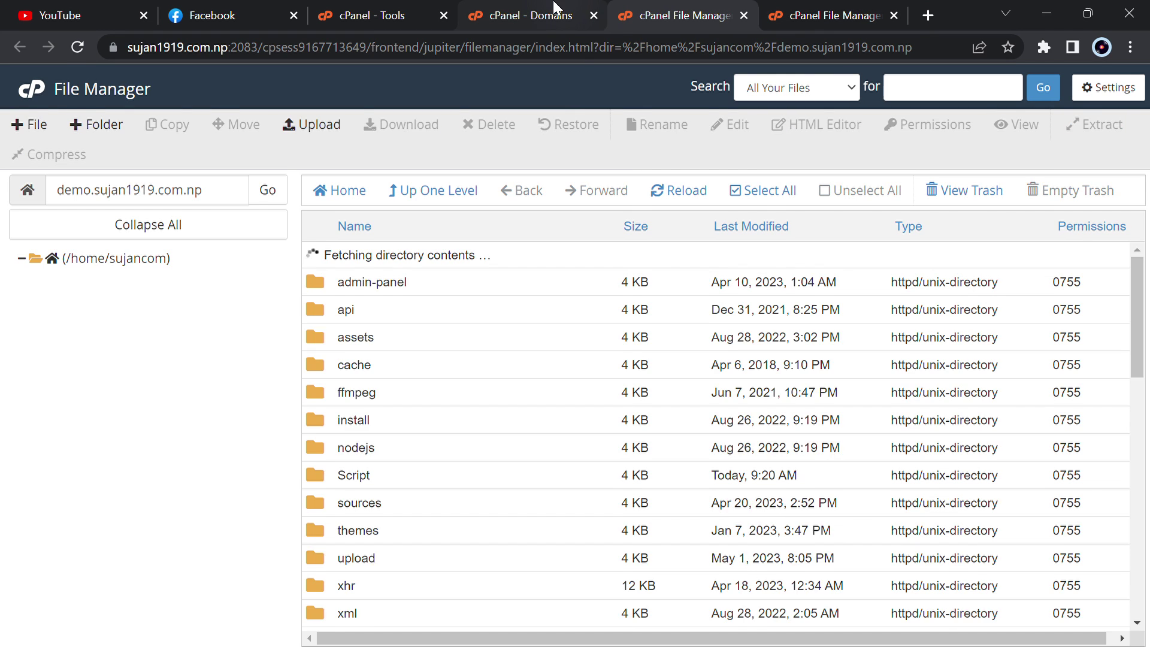
left_click(554, 8)
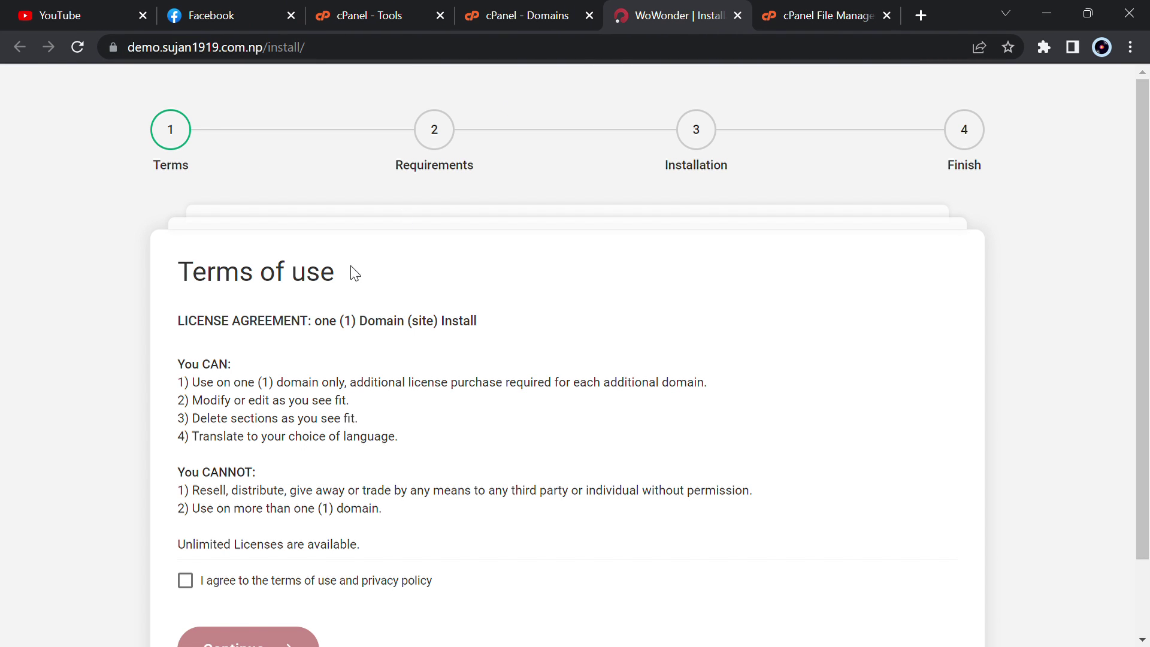
- Accept the WoWonder terms of use and pass the Requirements check
scroll(352, 272, "down", 1)
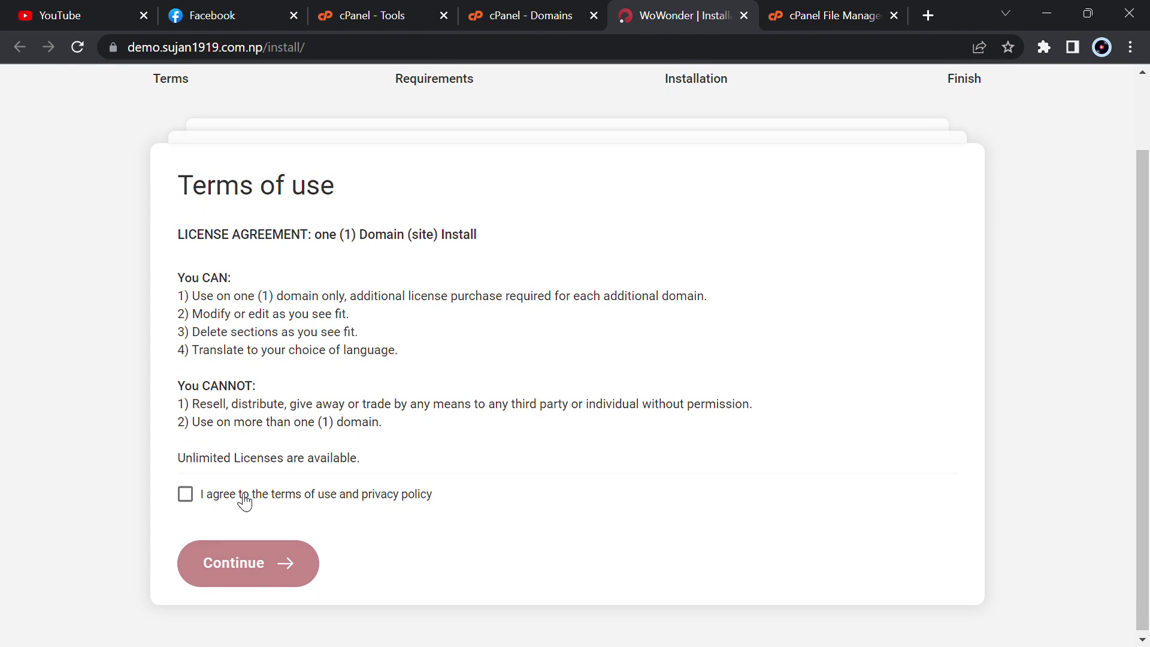
left_click(243, 498)
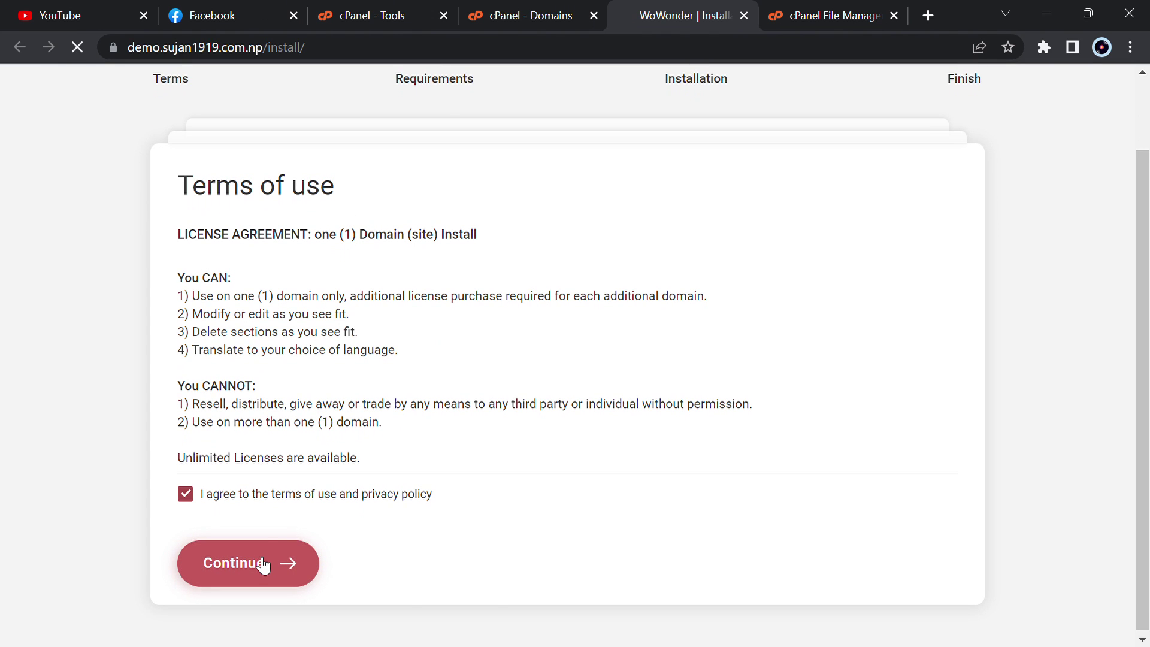
left_click(262, 564)
scroll(437, 475, "down", 4)
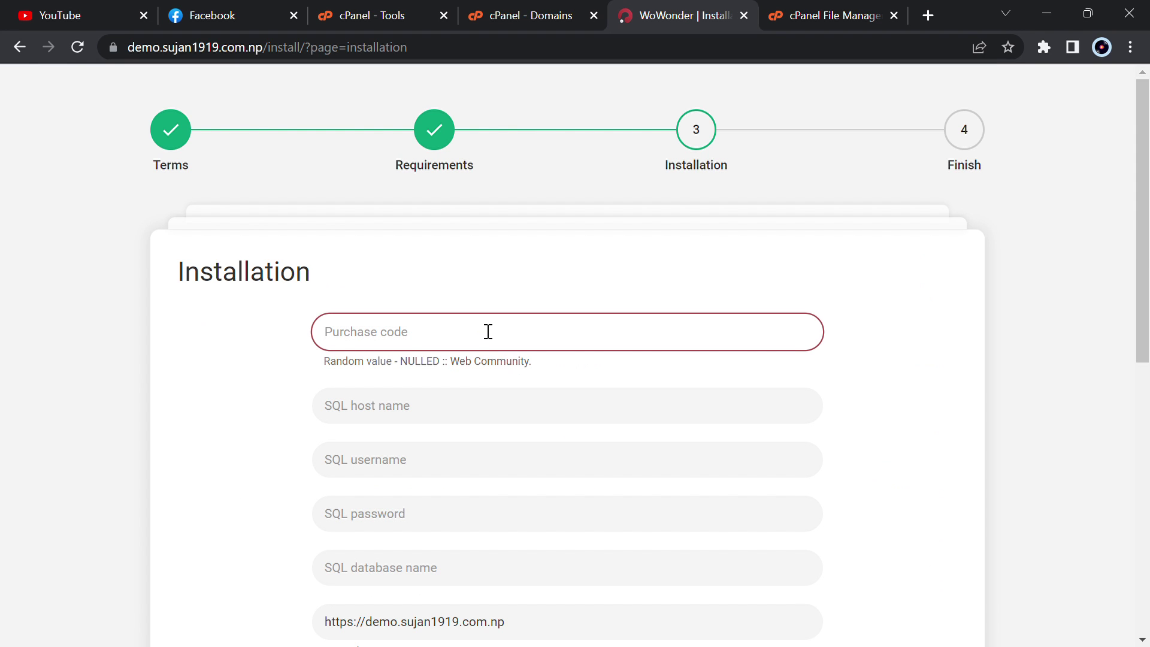
- Fill in the first installer field, then the saved SQL username, password and database name
type("sujan")
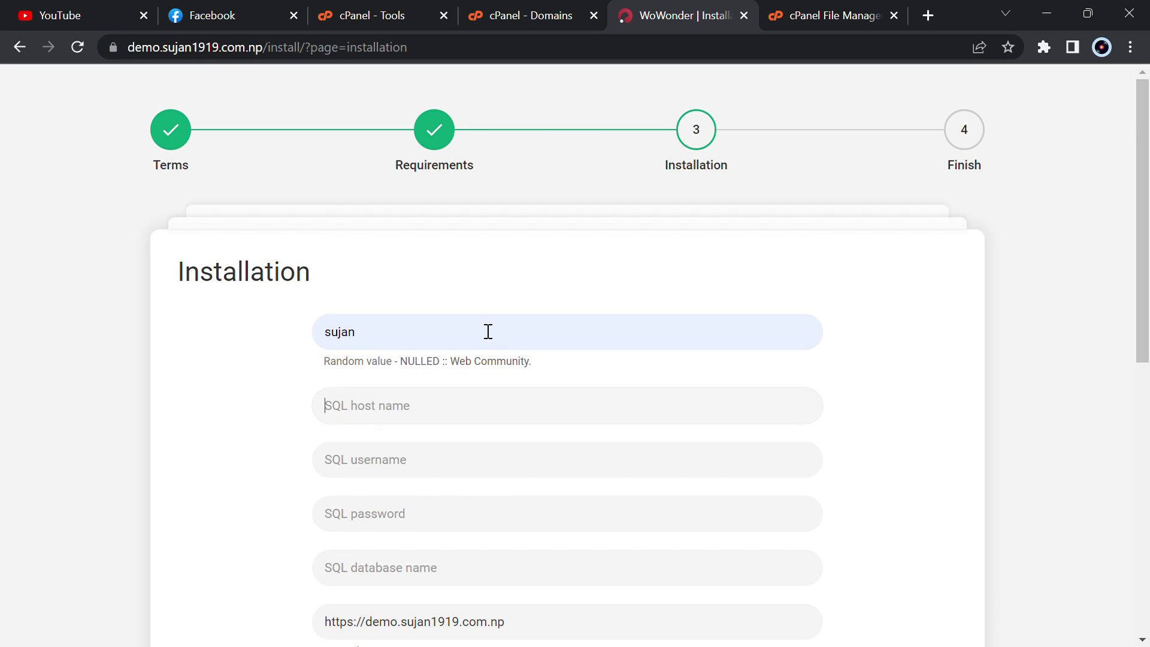
type("localhost")
key("Tab")
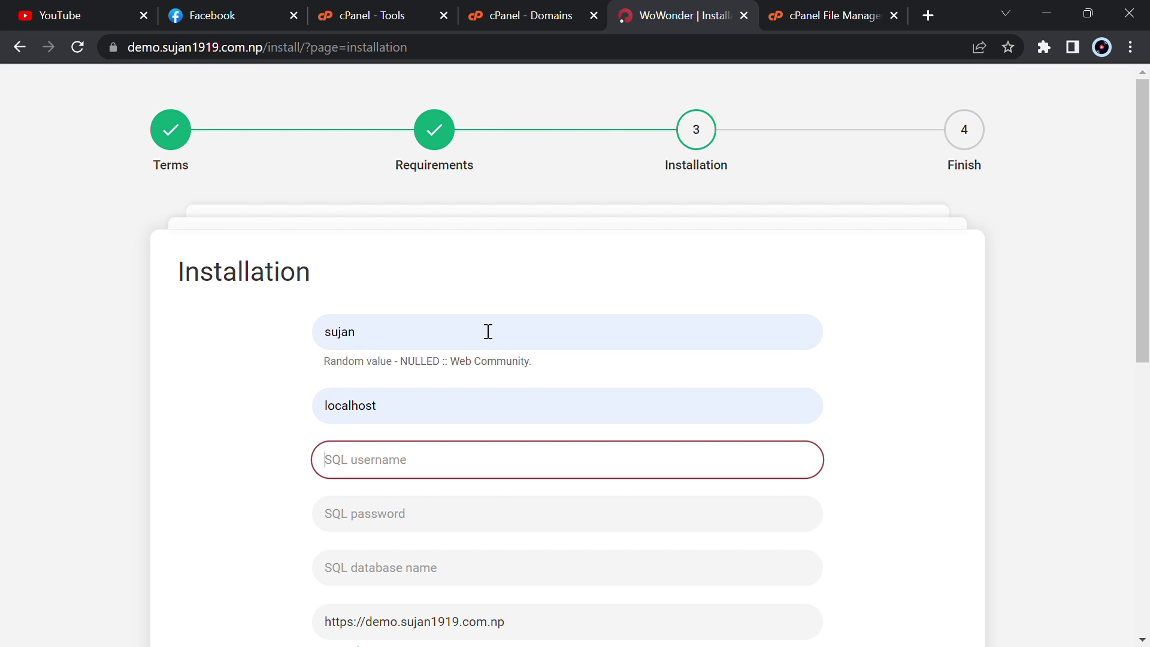
type("s")
key("Down")
key("Return")
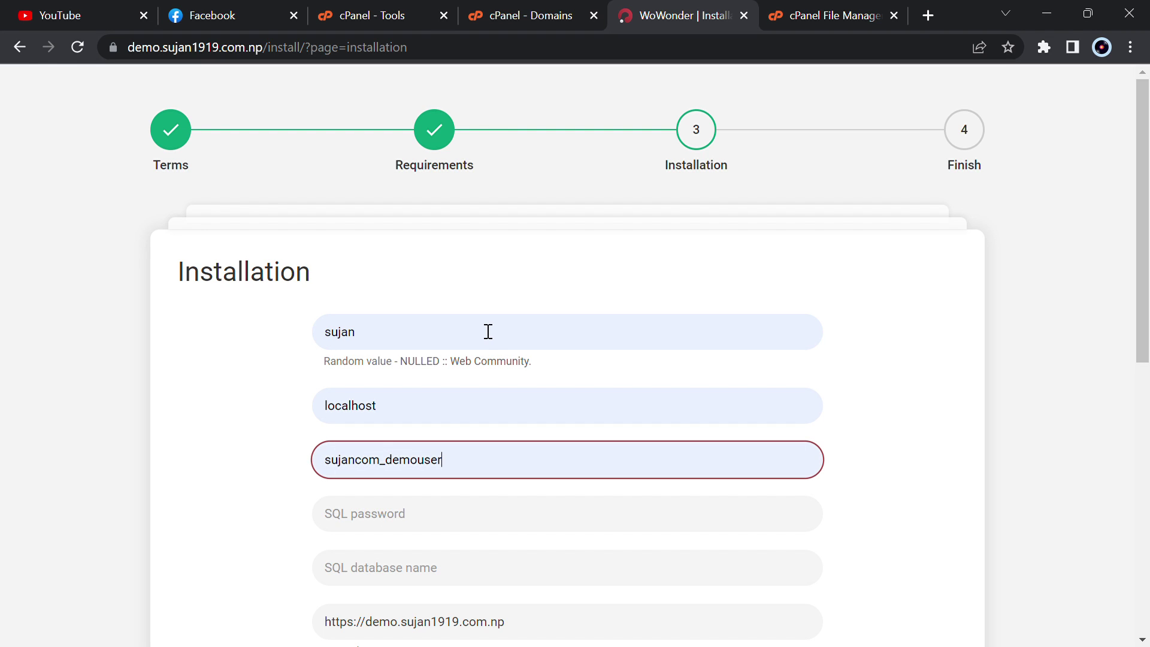
key("Tab")
type("s")
key("Down")
key("Return")
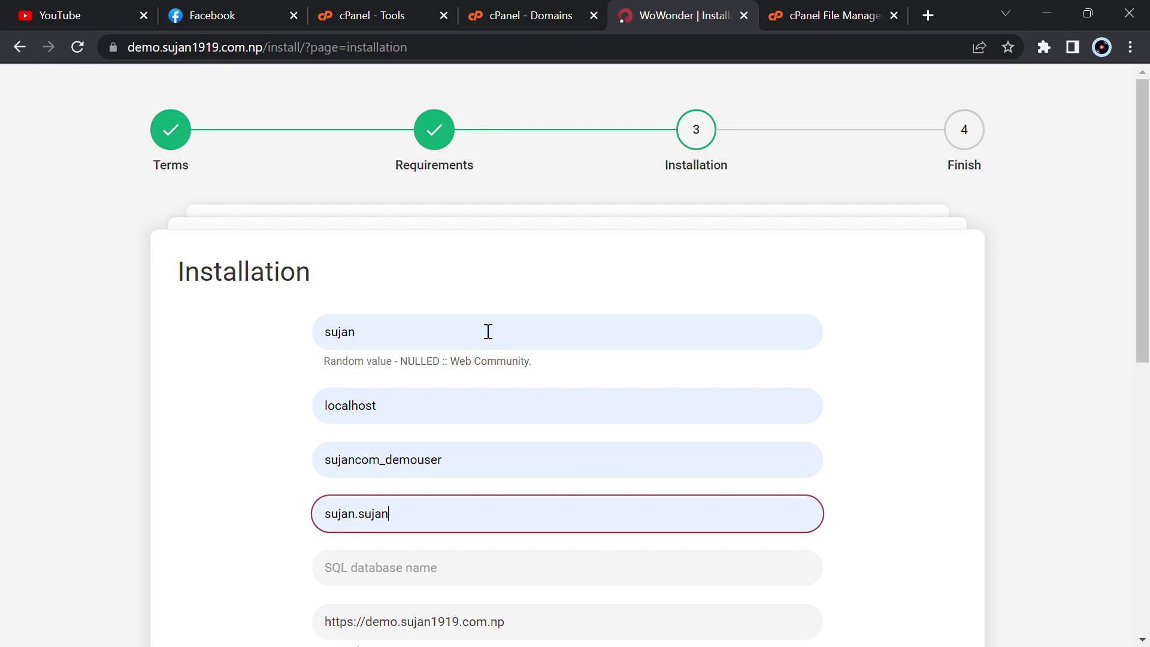
key("Tab")
type("s")
key("Down")
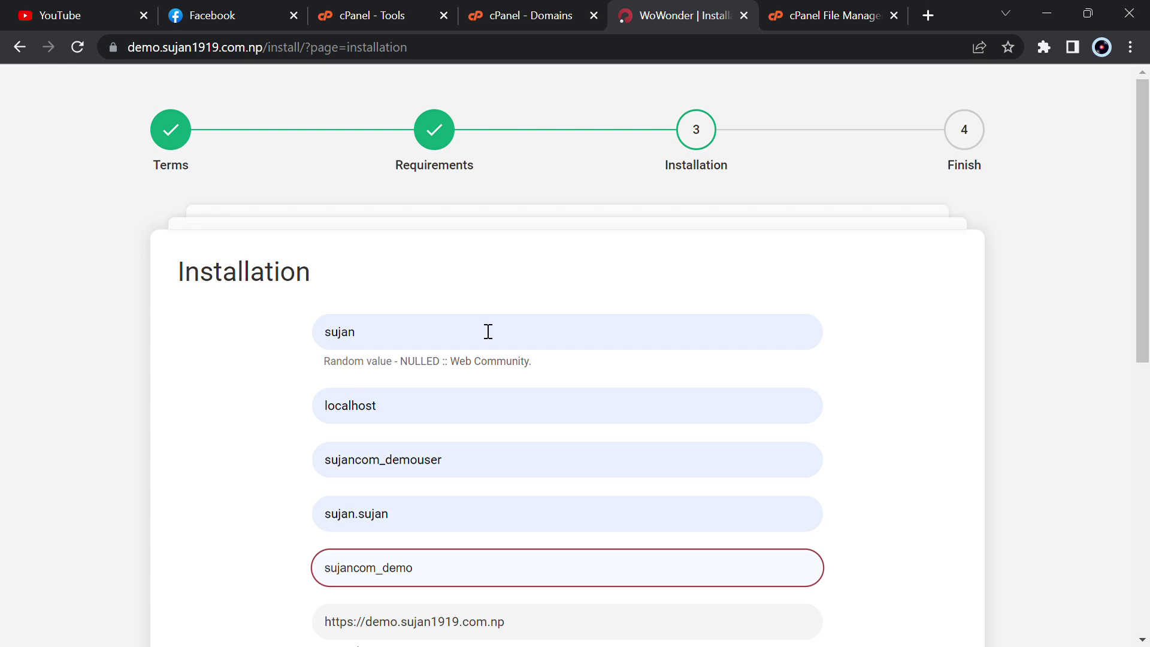
key("Return")
scroll(488, 331, "down", 8)
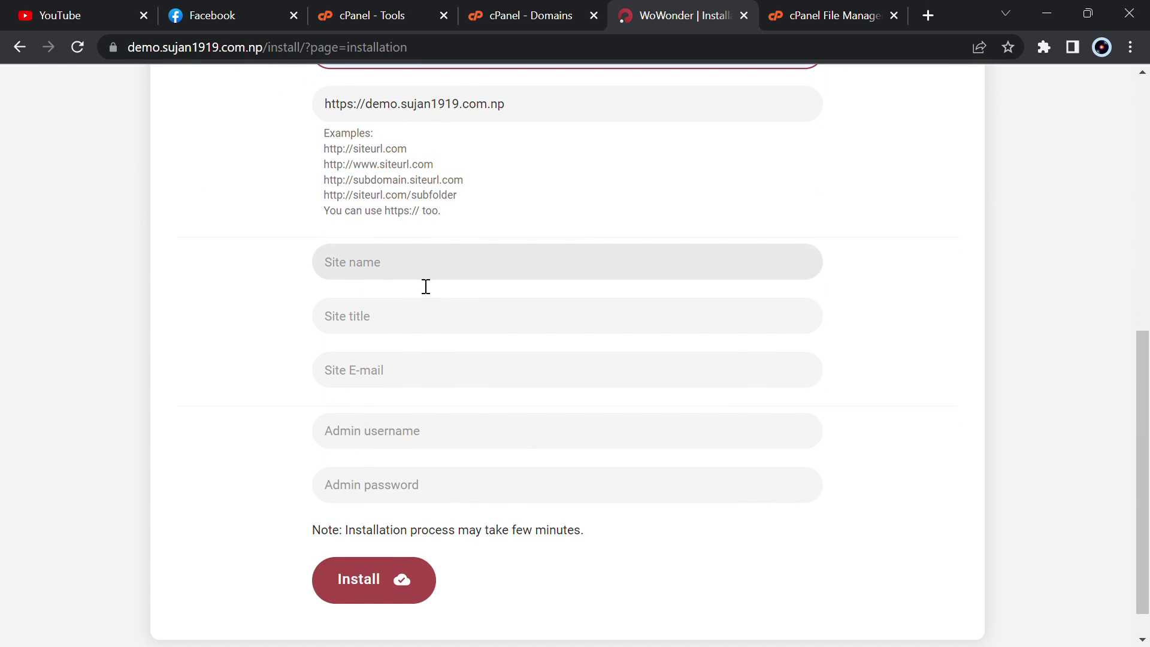
- Set site name and title to FB, enter site e-mail and admin credentials, and install
left_click(426, 280)
type("FB")
left_click(420, 323)
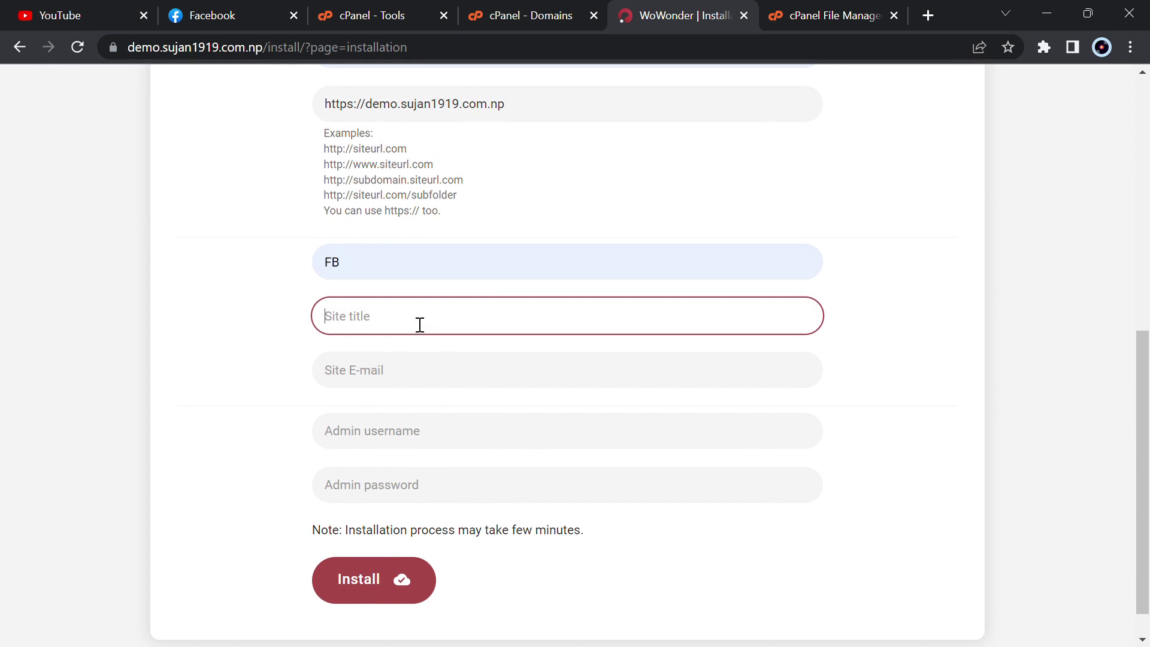
left_click(420, 386)
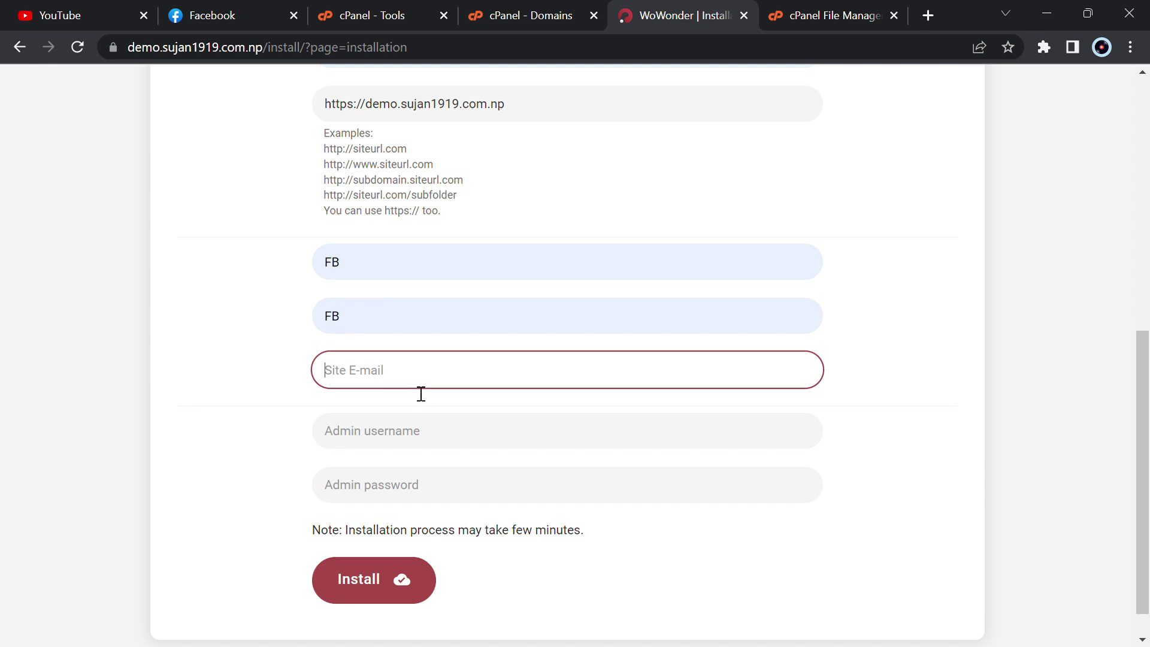
type("demo@gmail.com")
type("admin@demo.com")
left_click(465, 436)
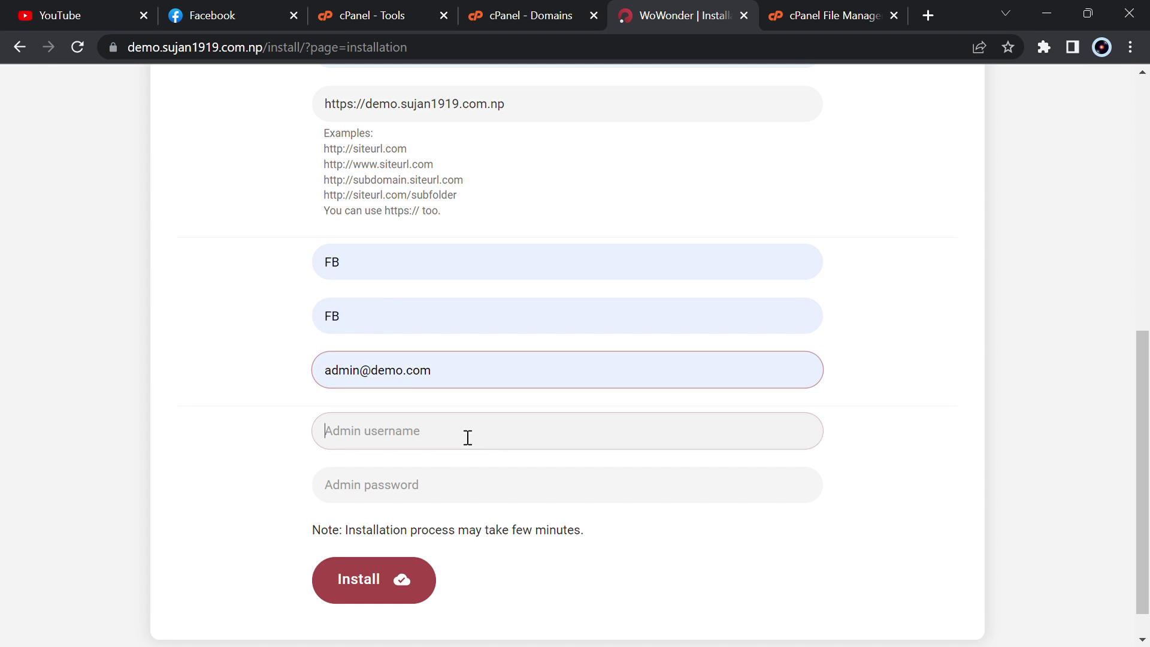
type("sujan")
left_click(434, 500)
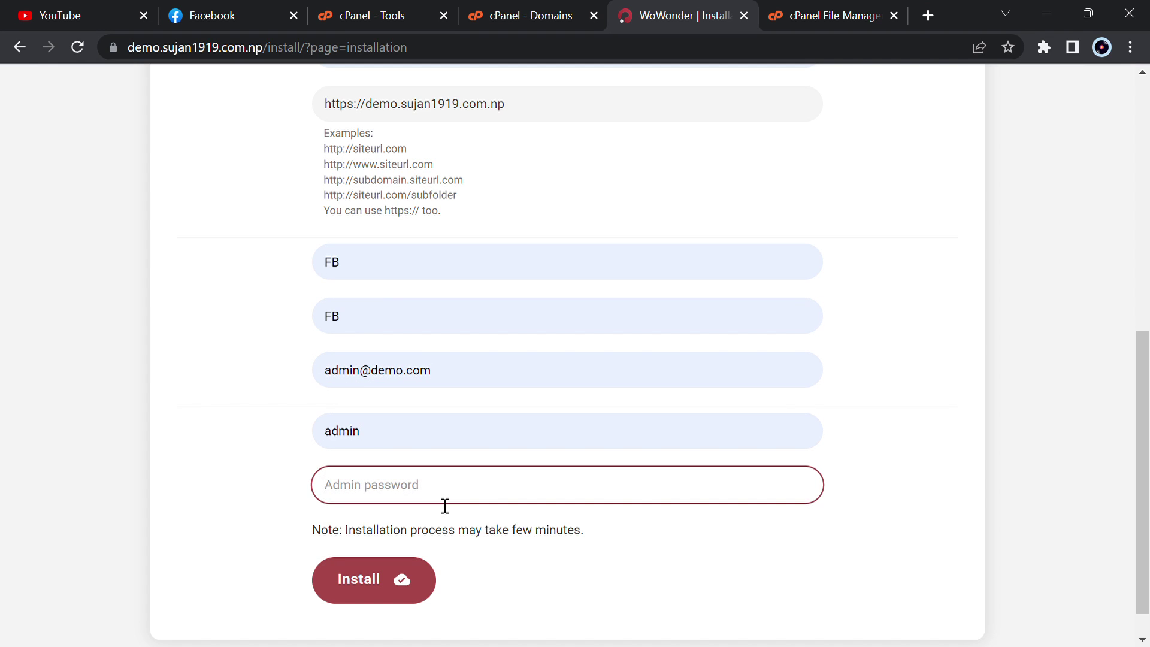
type("admin.admin")
left_click(382, 577)
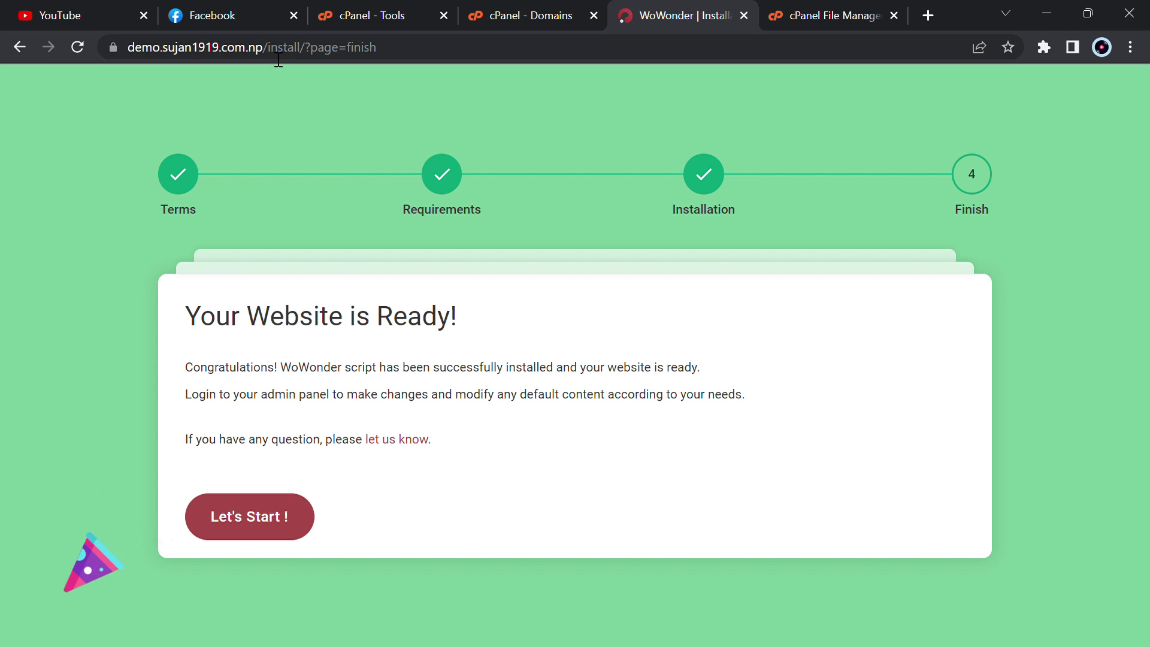
- Strip the install path from the web address and load the site's home page
left_click_drag(304, 48, 420, 71)
key("BackSpace")
key("Return")
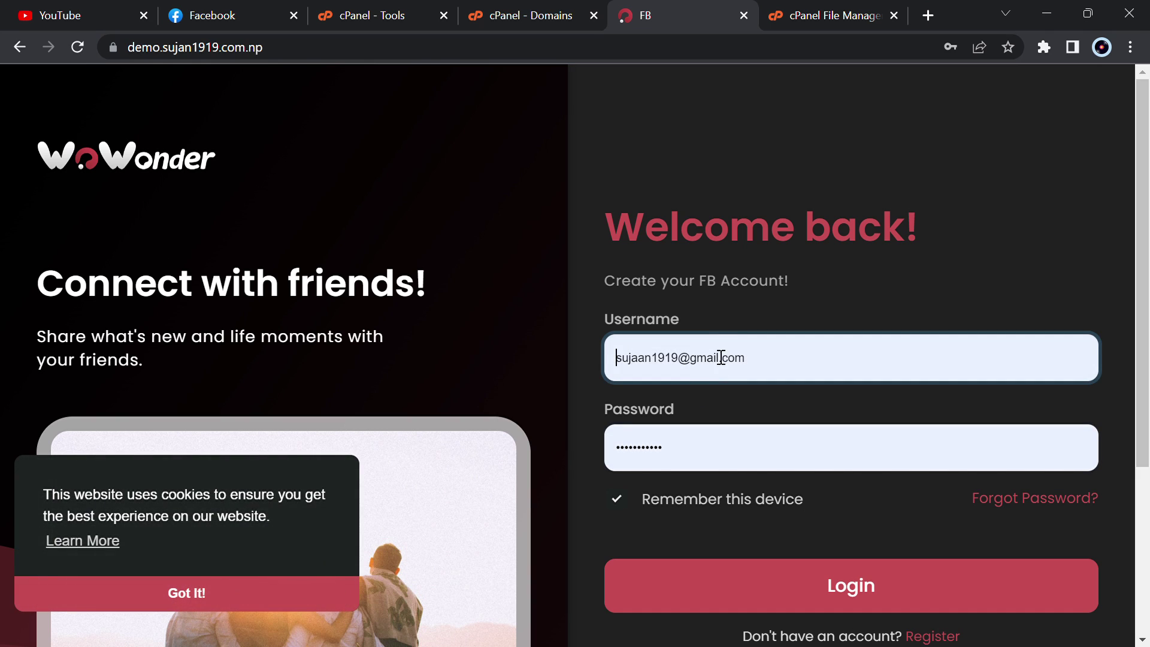
- Log in to the new WoWonder site with the admin username and password
triple_click(737, 354)
type("dmin@demo")
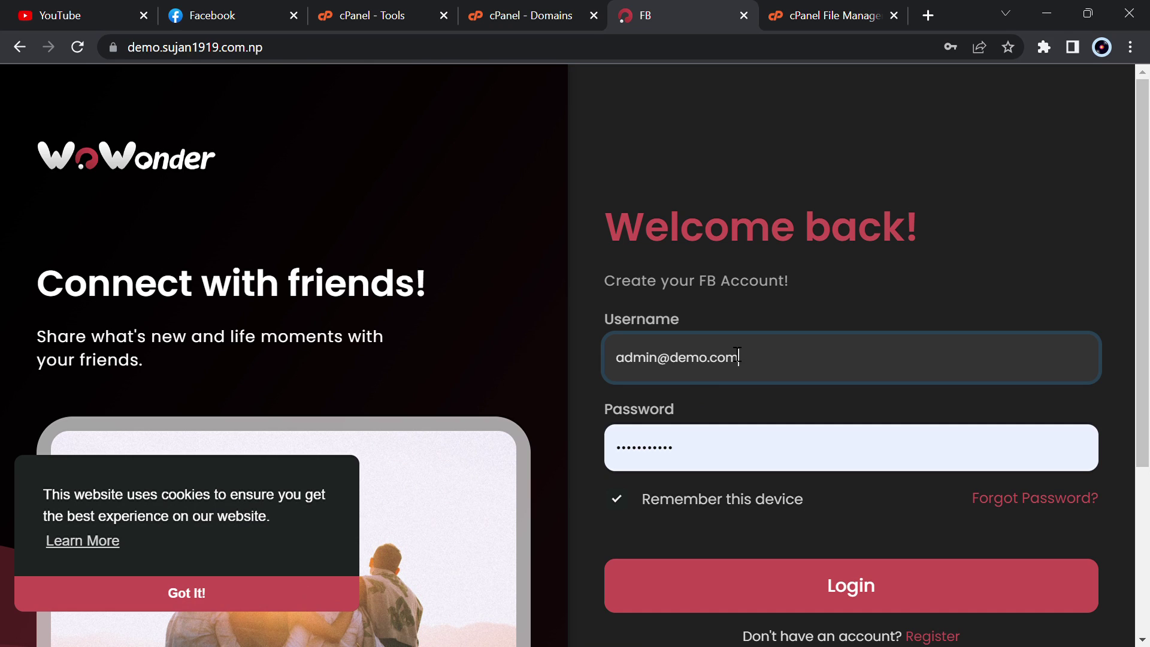
key("Tab")
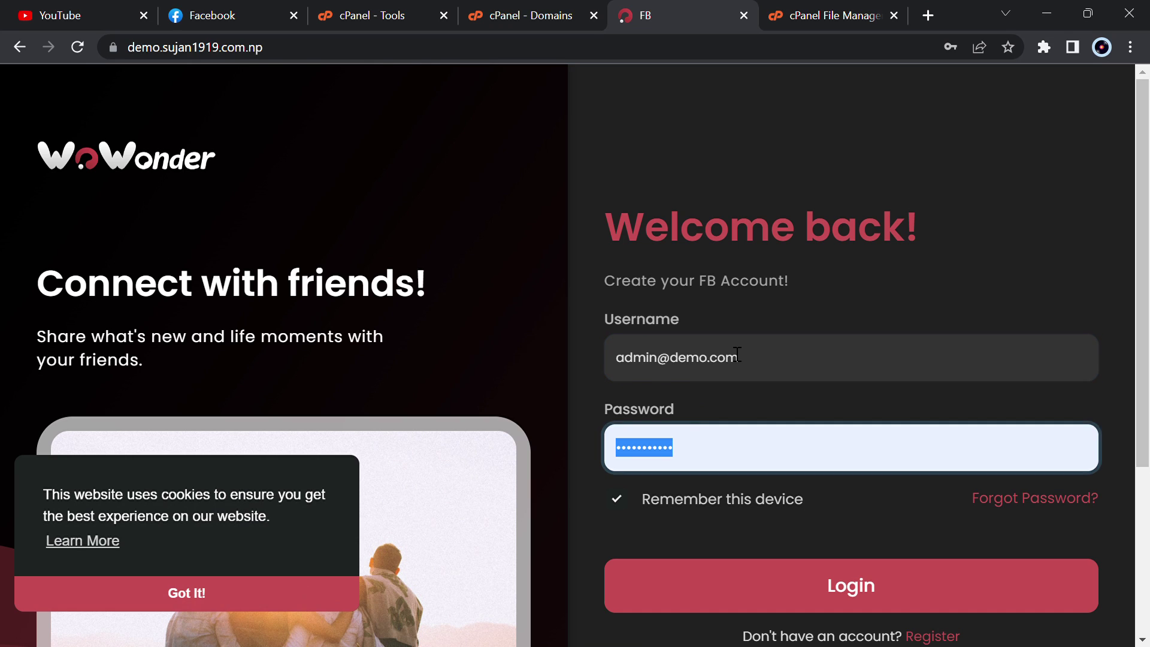
type("a")
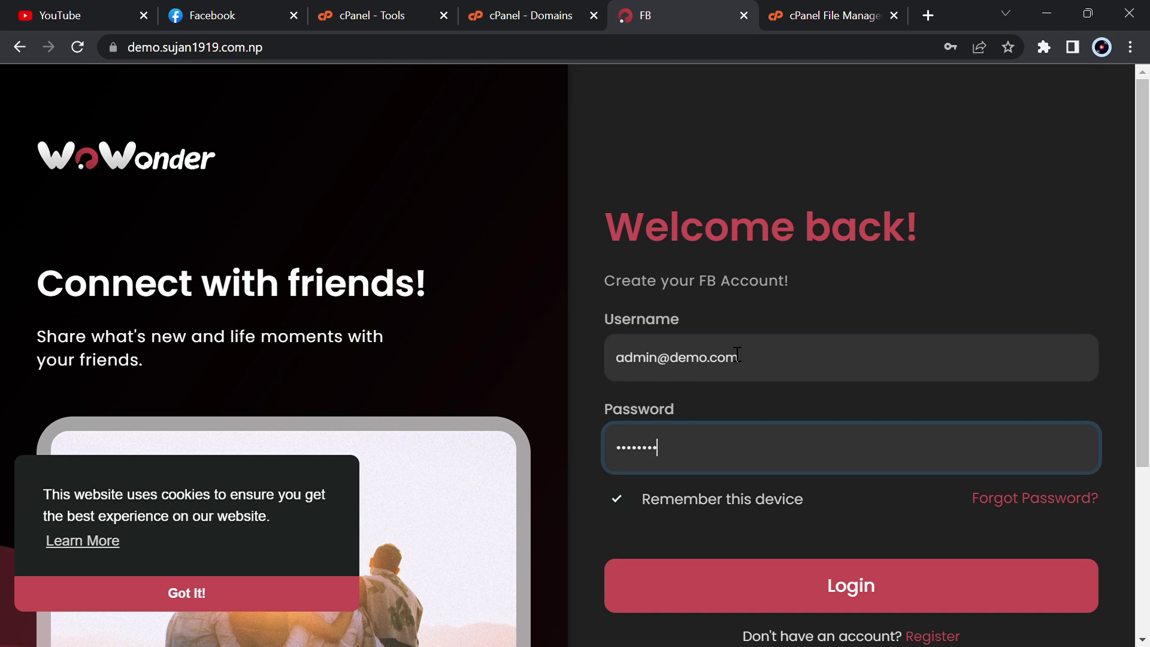
left_click(819, 570)
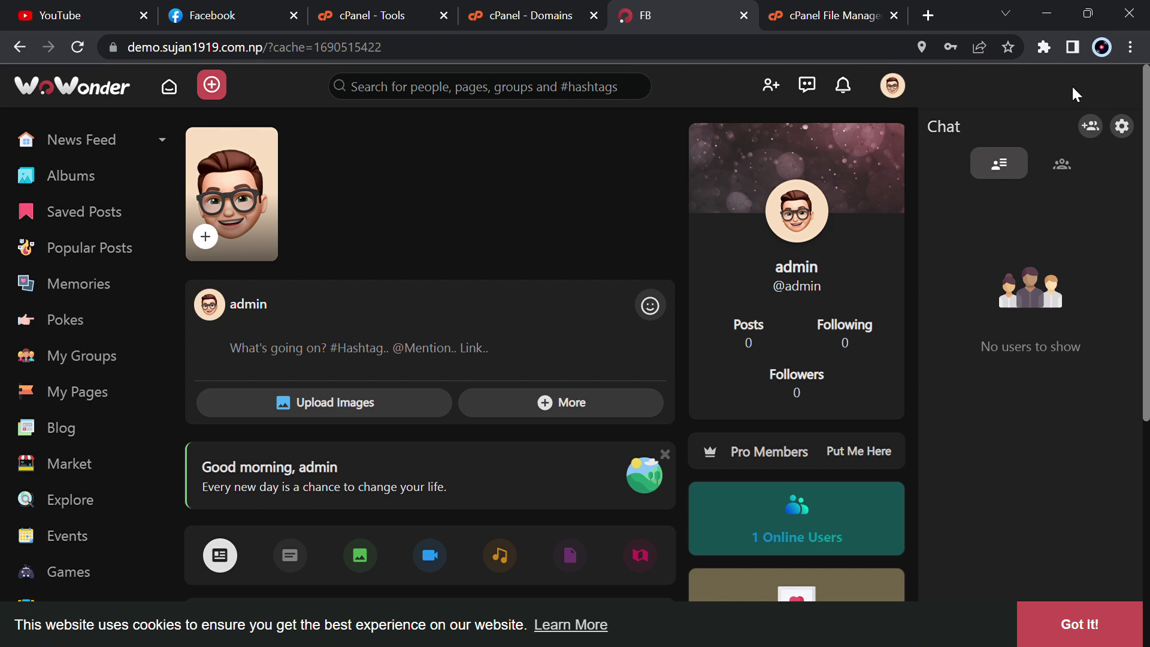
- Enter the admin area from the account menu and open Design > Themes in the sidebar
left_click(892, 89)
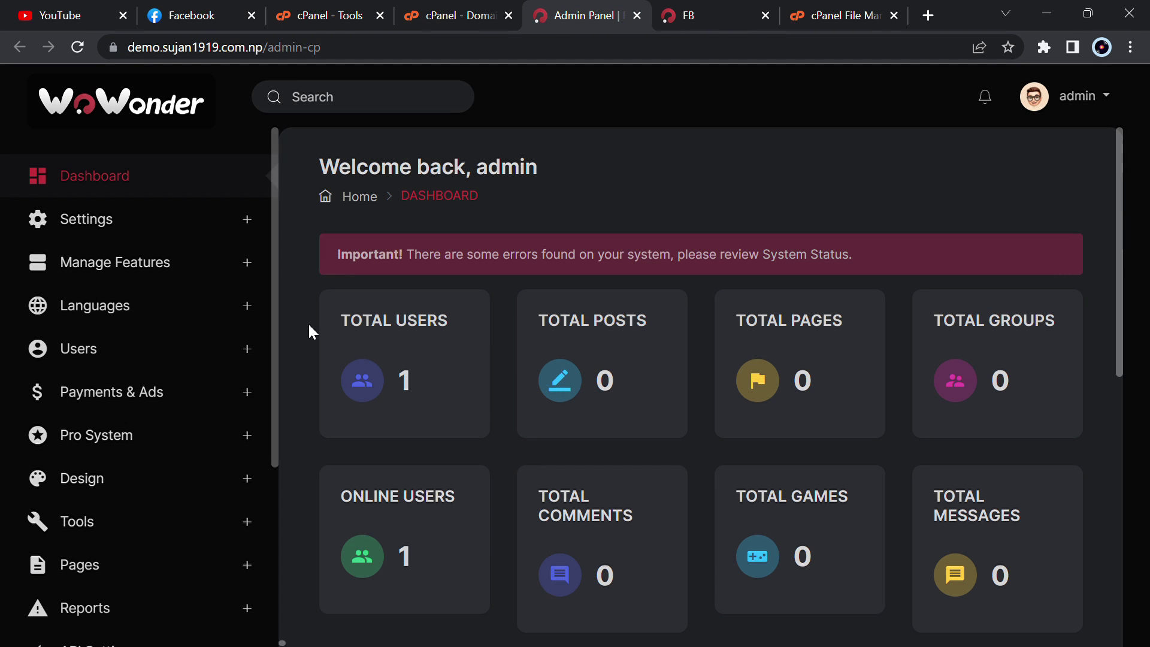
left_click(144, 224)
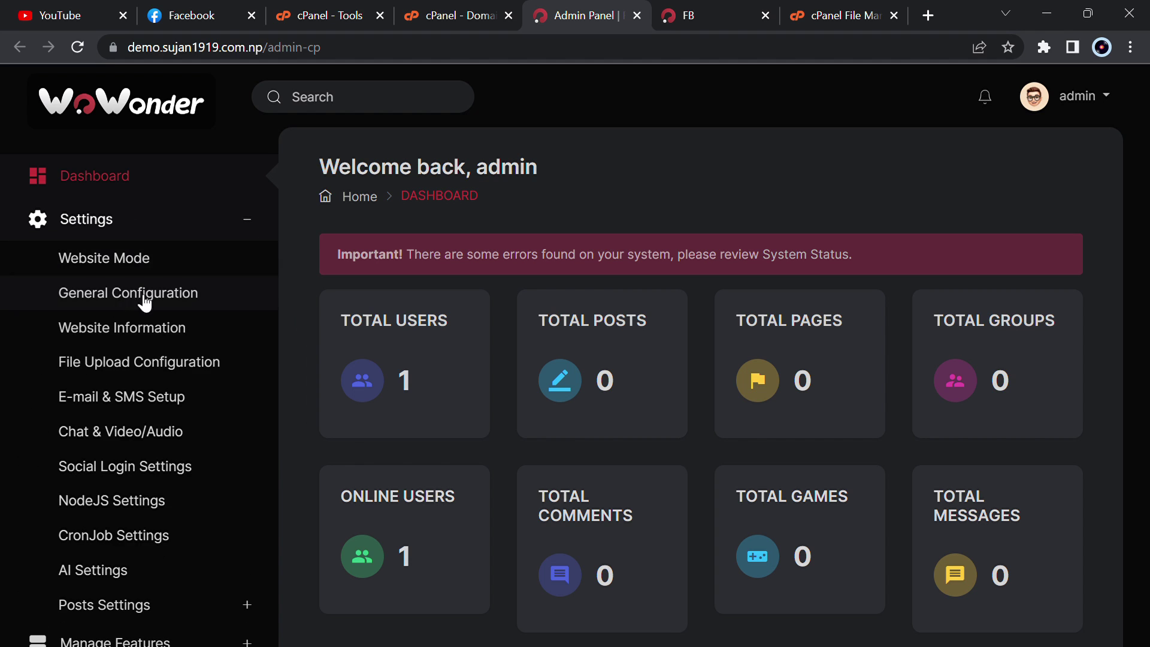
left_click(133, 260)
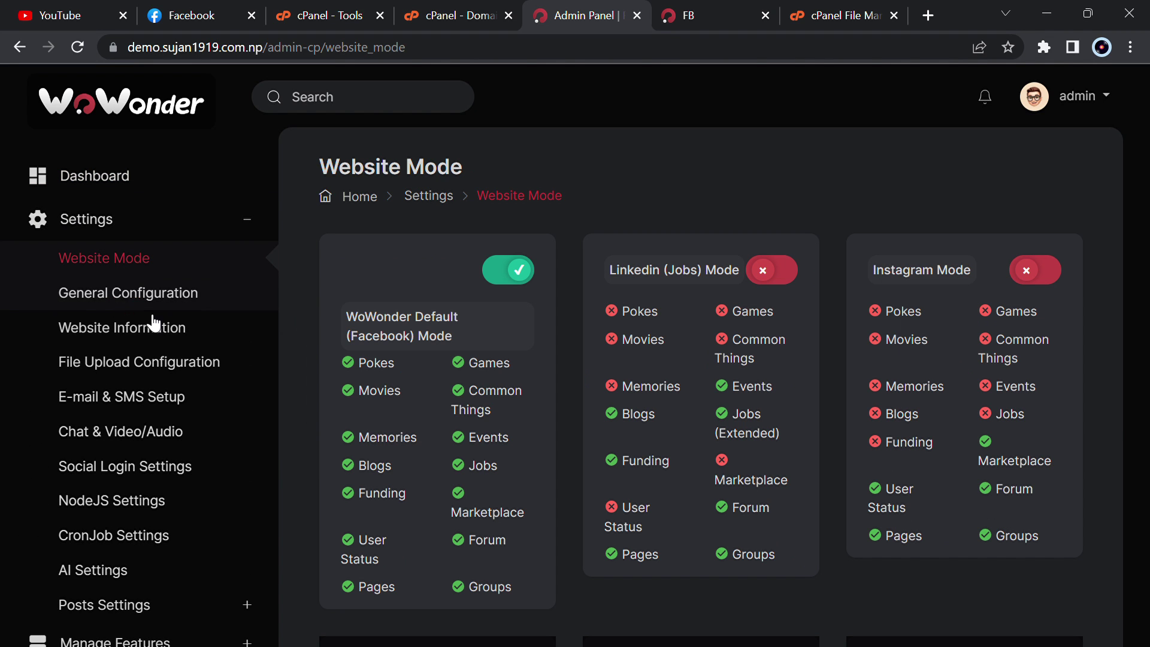
scroll(163, 288, "down", 10)
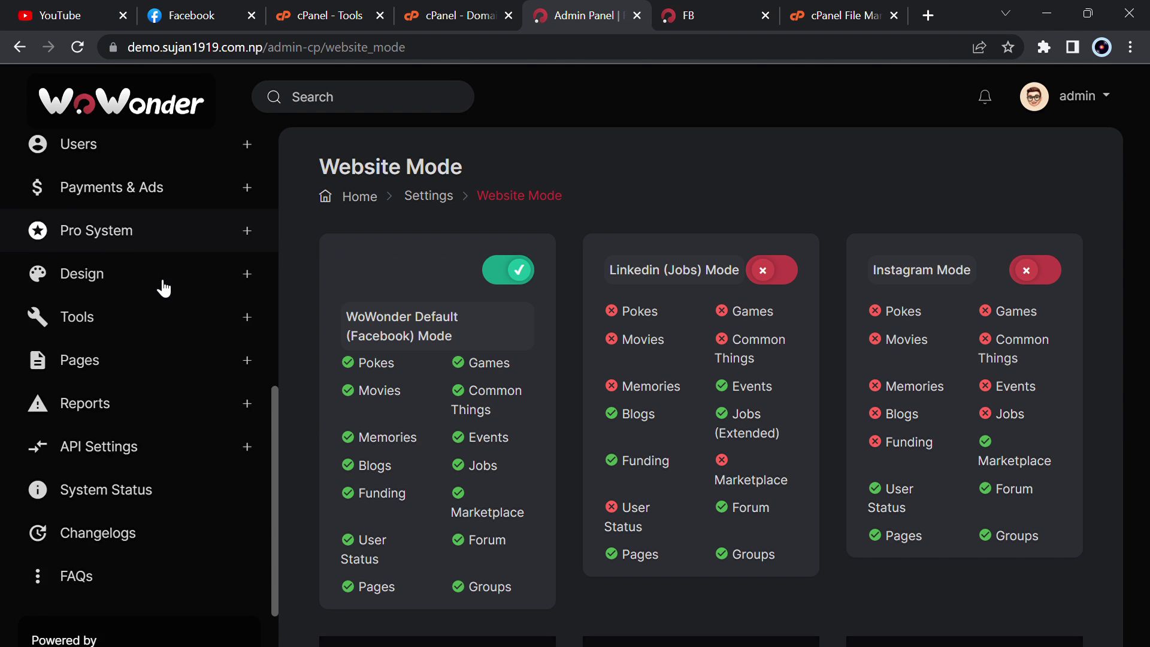
scroll(162, 288, "down", 1)
left_click(152, 218)
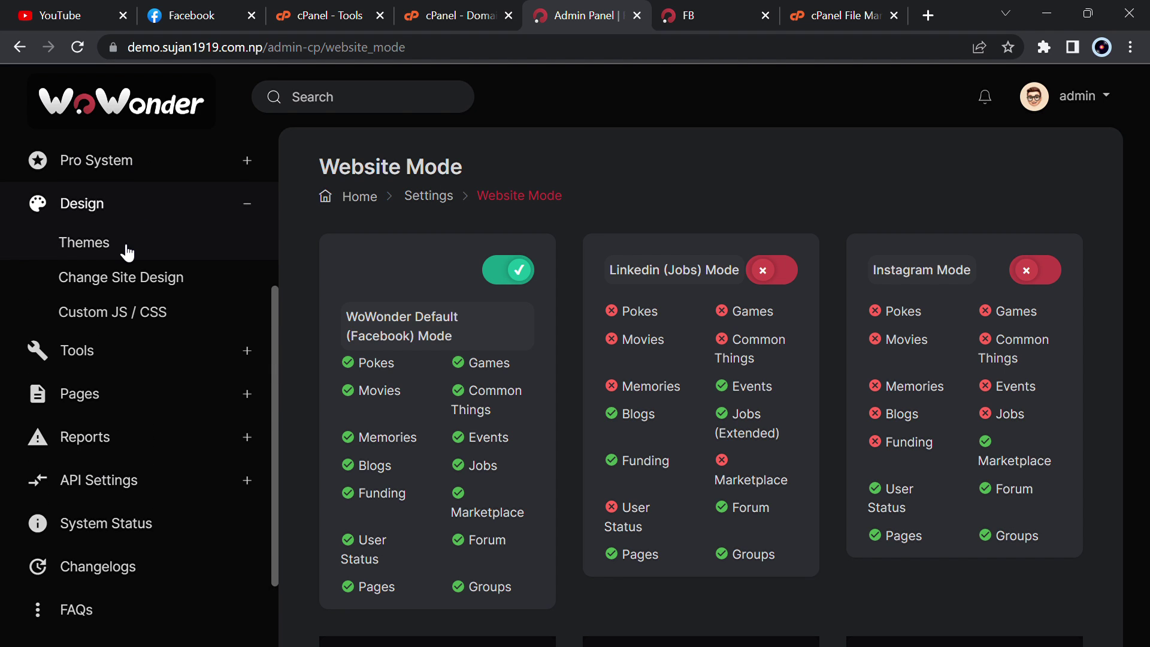
left_click(126, 251)
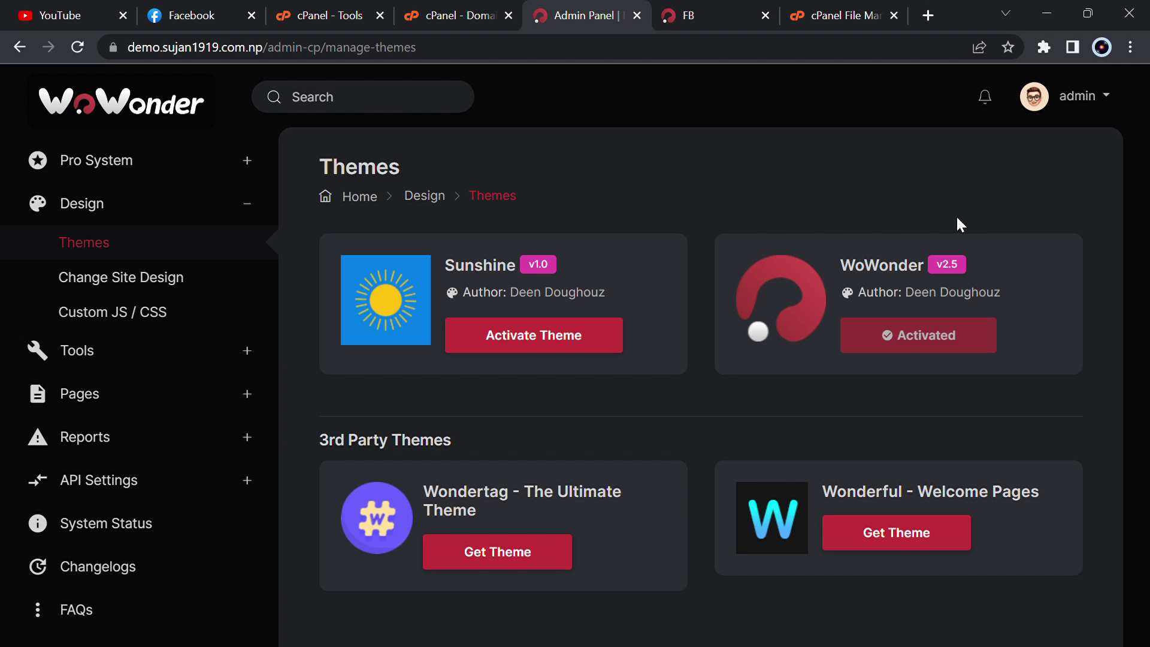
scroll(148, 441, "down", 2)
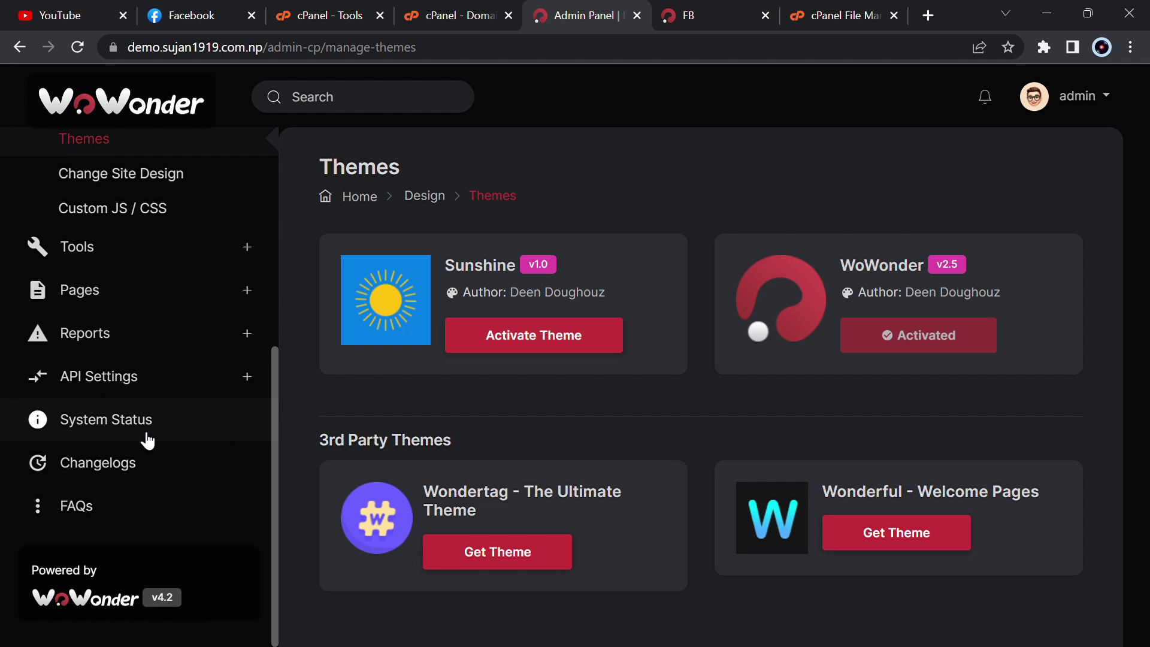
left_click(78, 247)
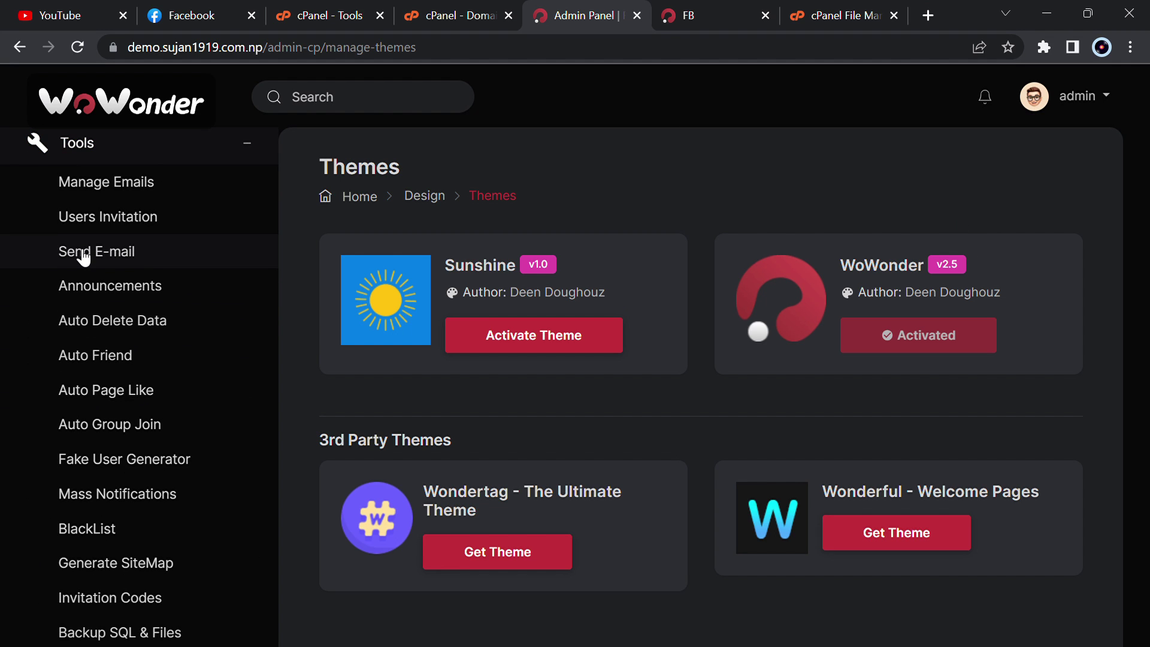
scroll(83, 257, "down", 5)
scroll(84, 258, "up", 7)
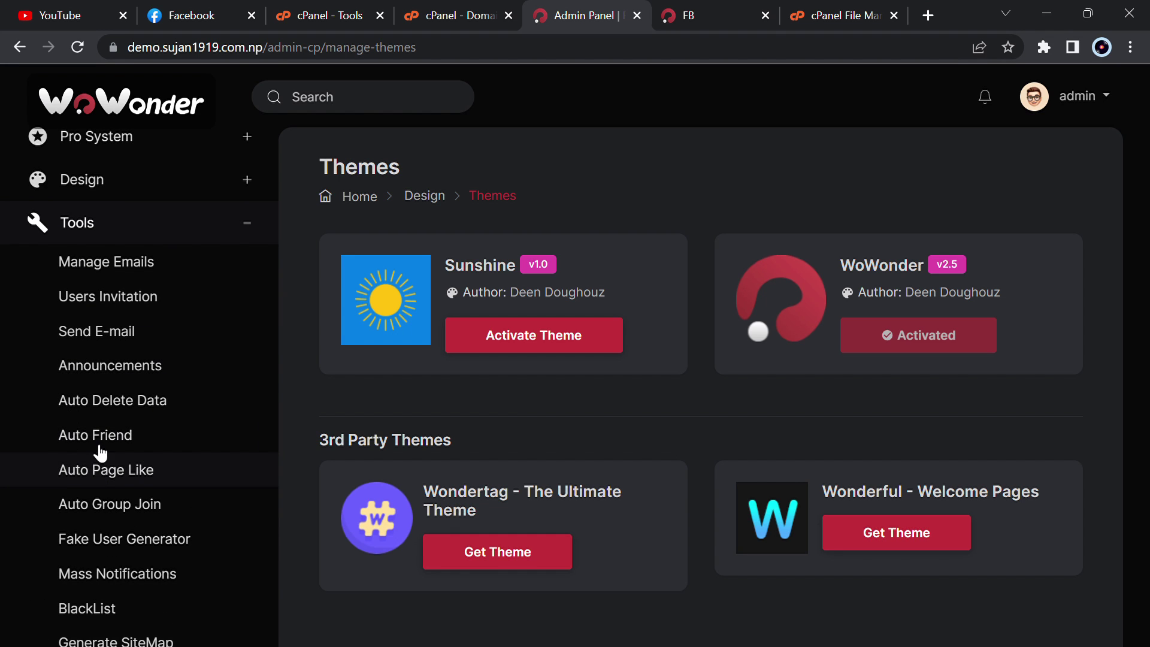
scroll(54, 440, "down", 8)
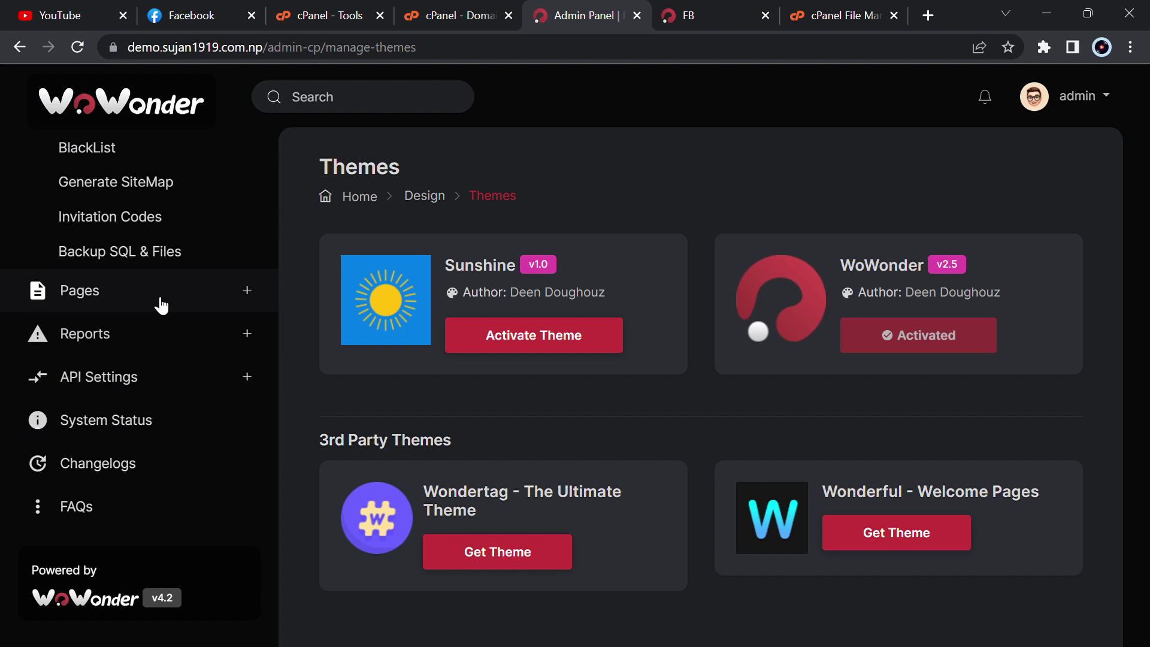
scroll(160, 304, "up", 10)
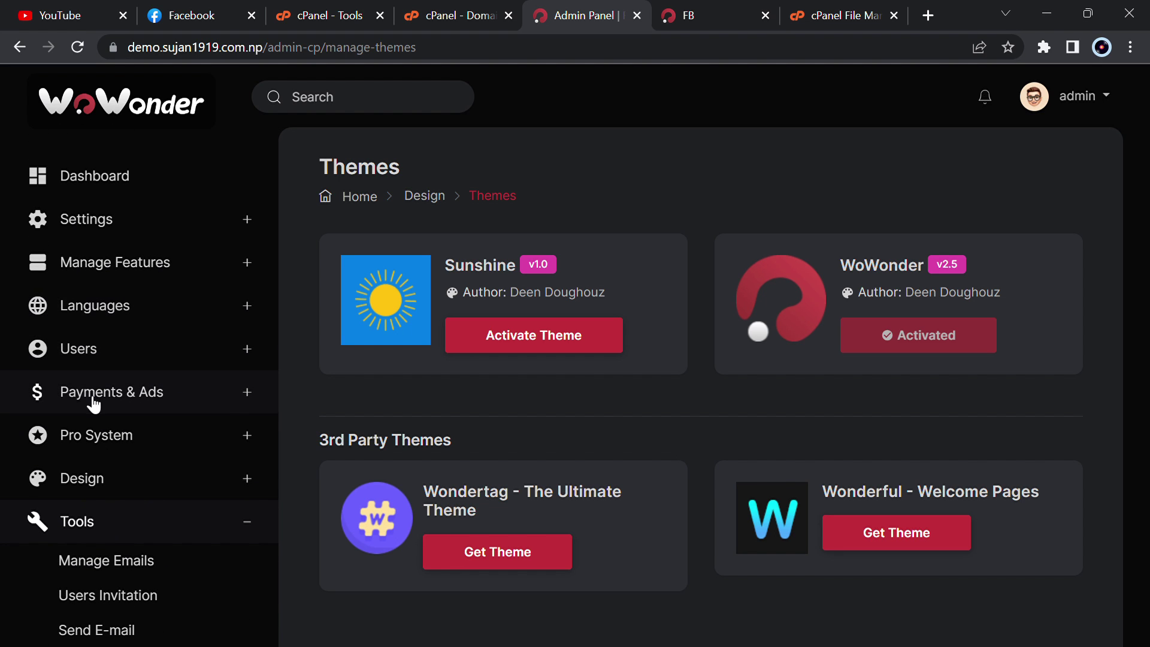
left_click(123, 392)
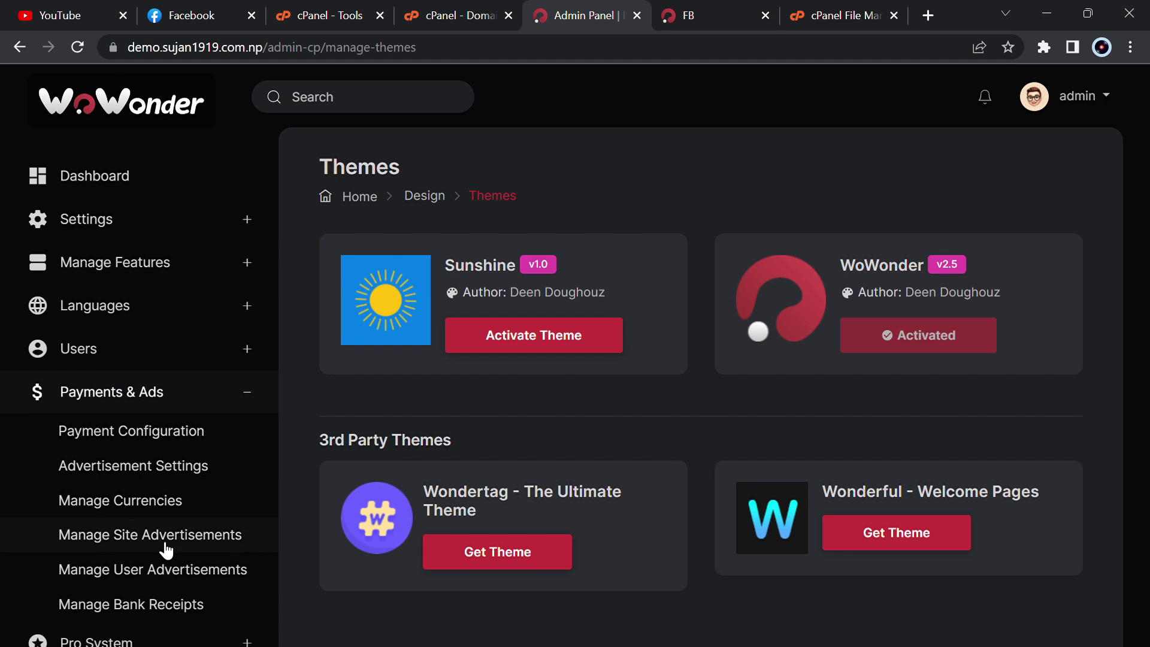
scroll(162, 547, "down", 3)
scroll(81, 345, "up", 3)
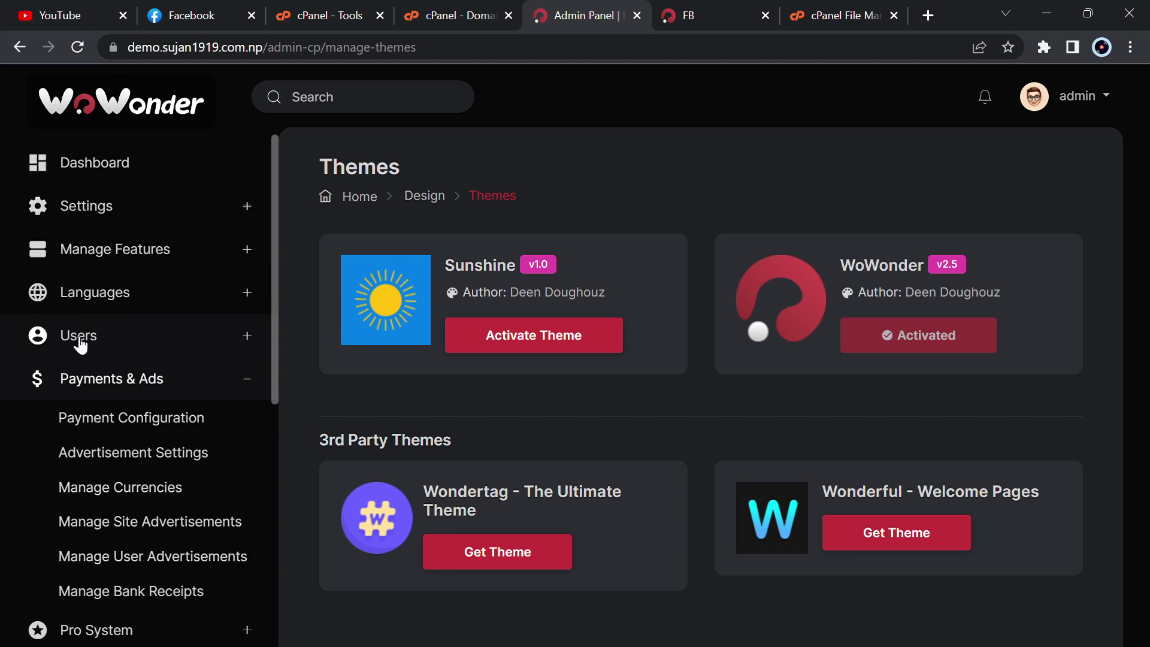
scroll(81, 345, "up", 1)
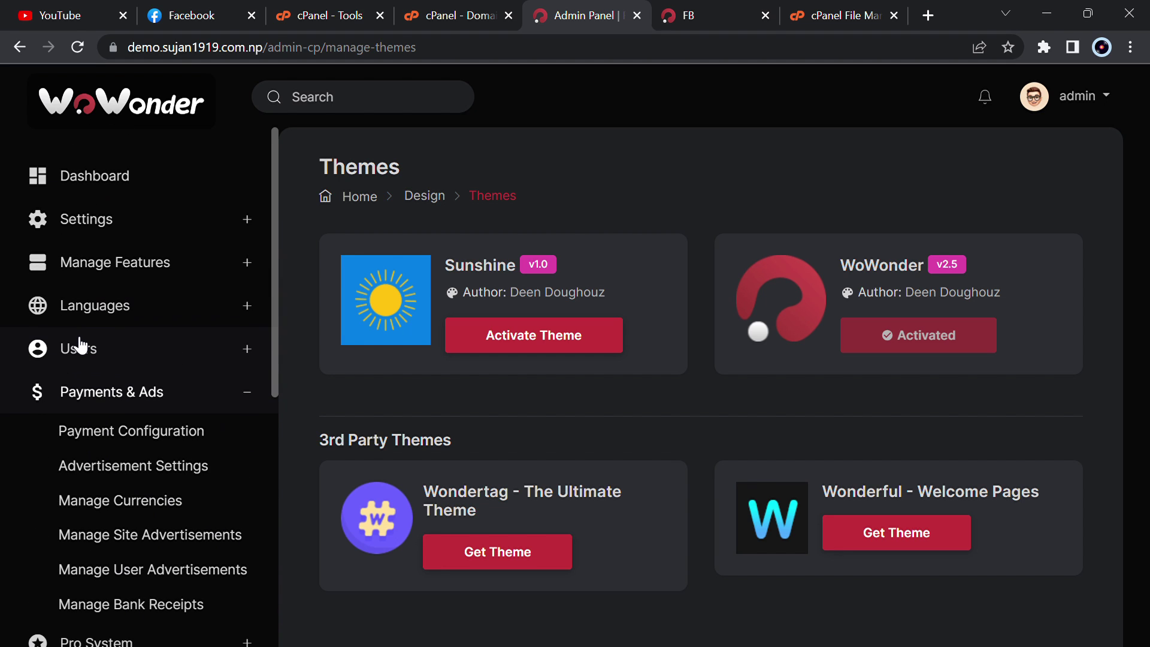
left_click(135, 248)
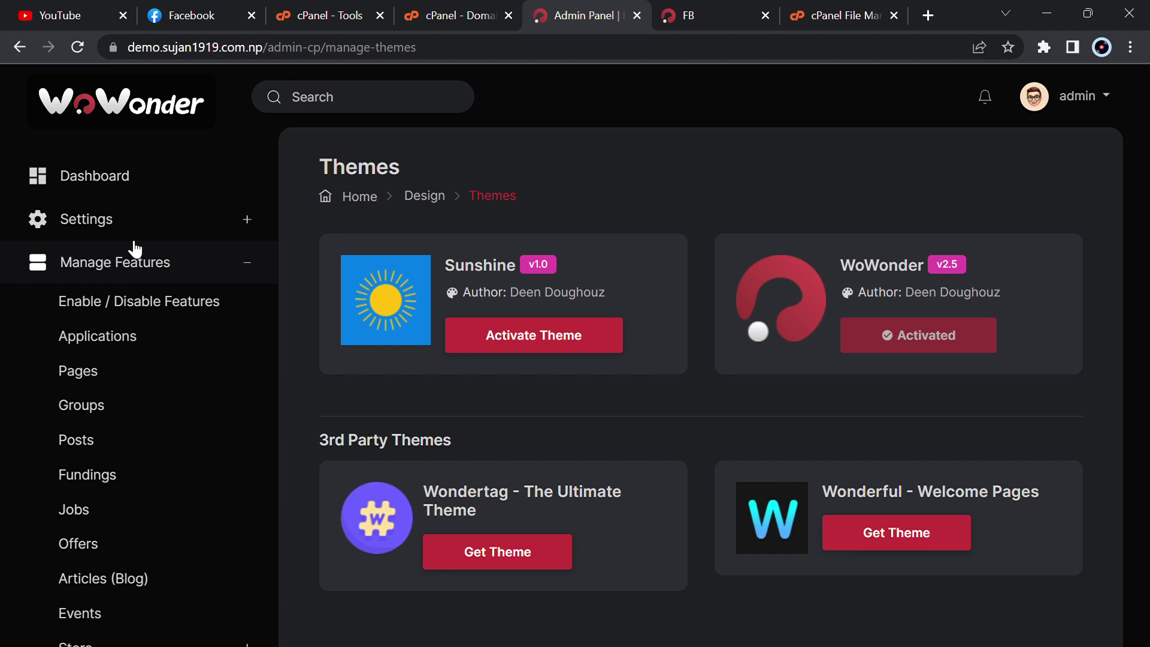